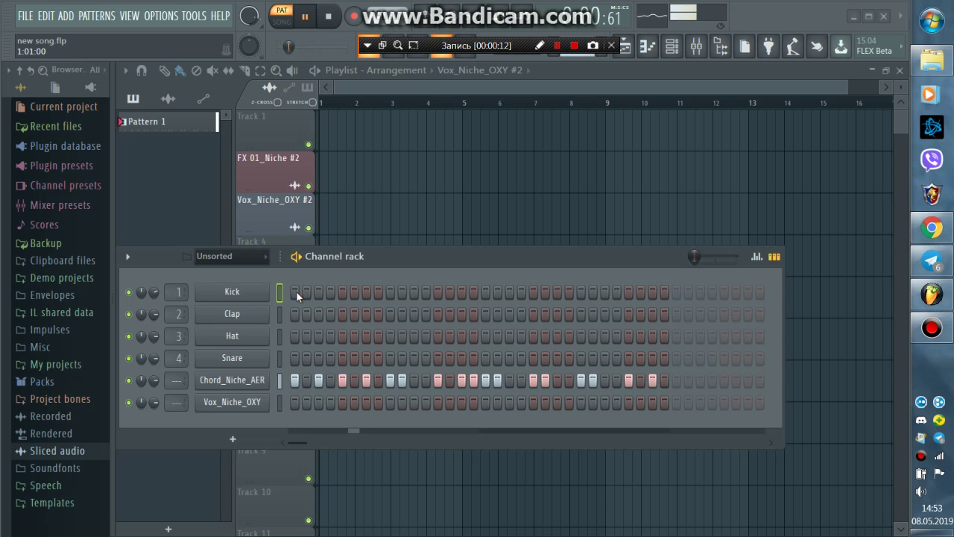
Add Kick hits on steps 1, 3, 5, 7, 9 and 11 of Pattern 1, with Hat hits on steps 7 and 9.
left_click(295, 290)
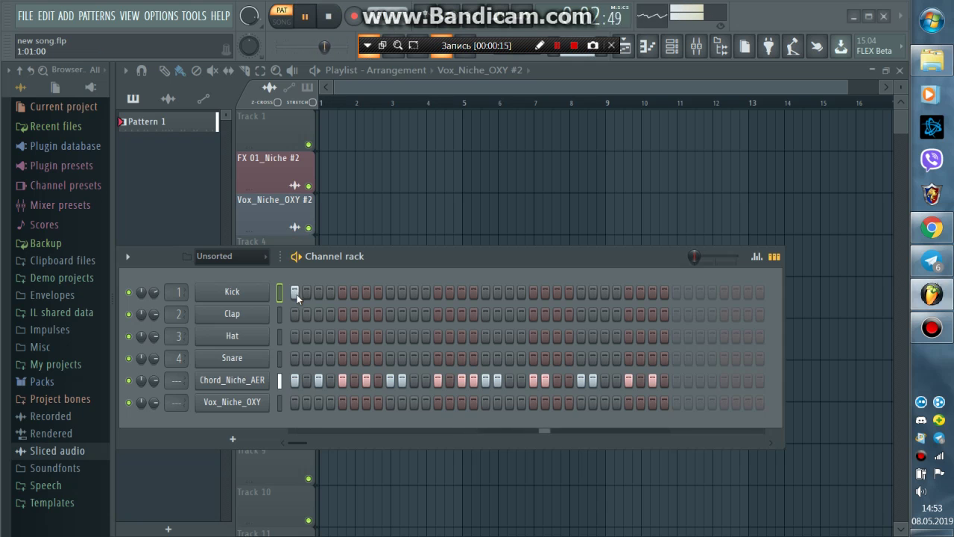
left_click(318, 290)
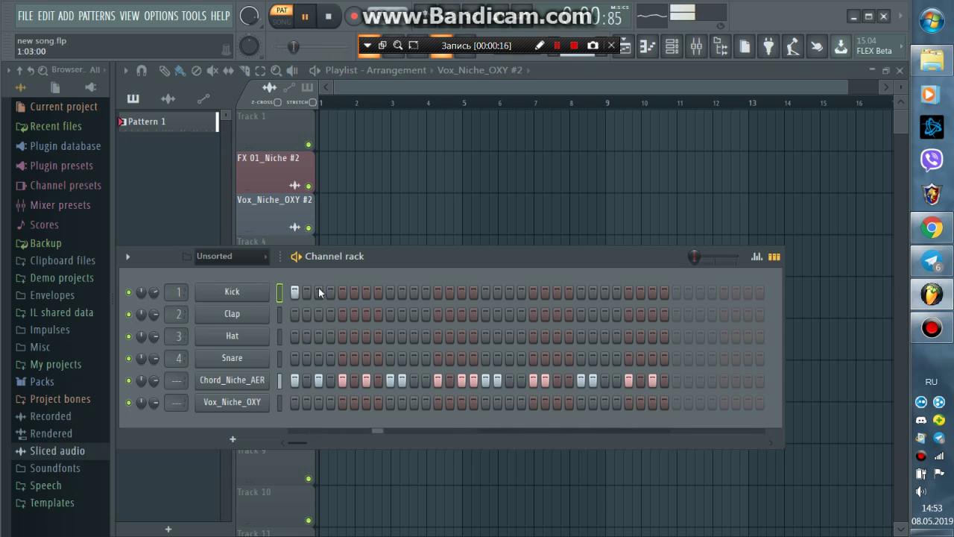
left_click(342, 291)
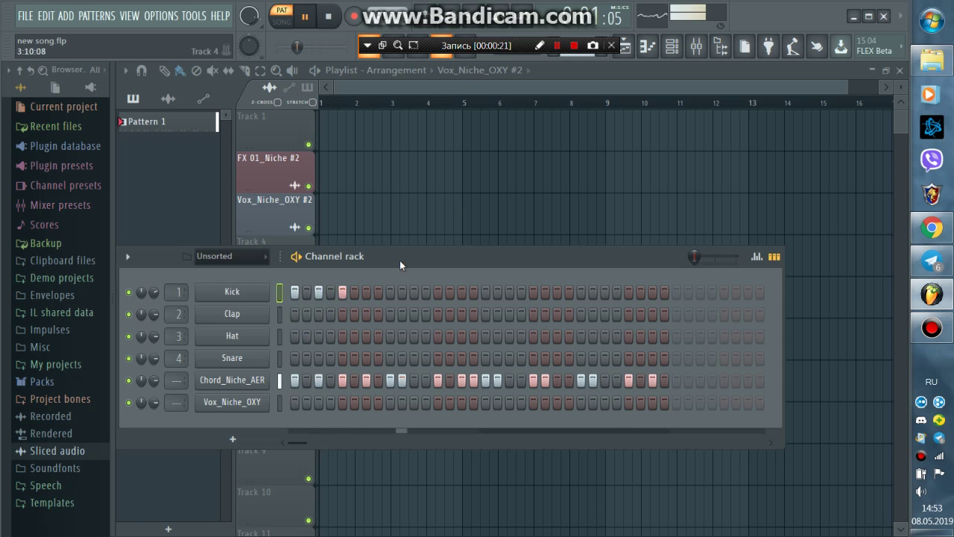
left_click(366, 292)
left_click(366, 335)
left_click(390, 292)
left_click(390, 336)
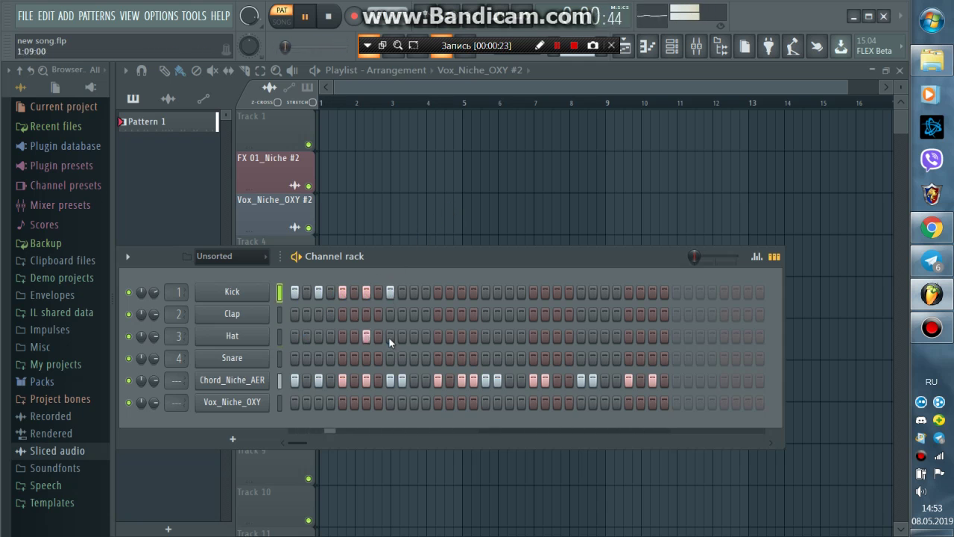
left_click(416, 288)
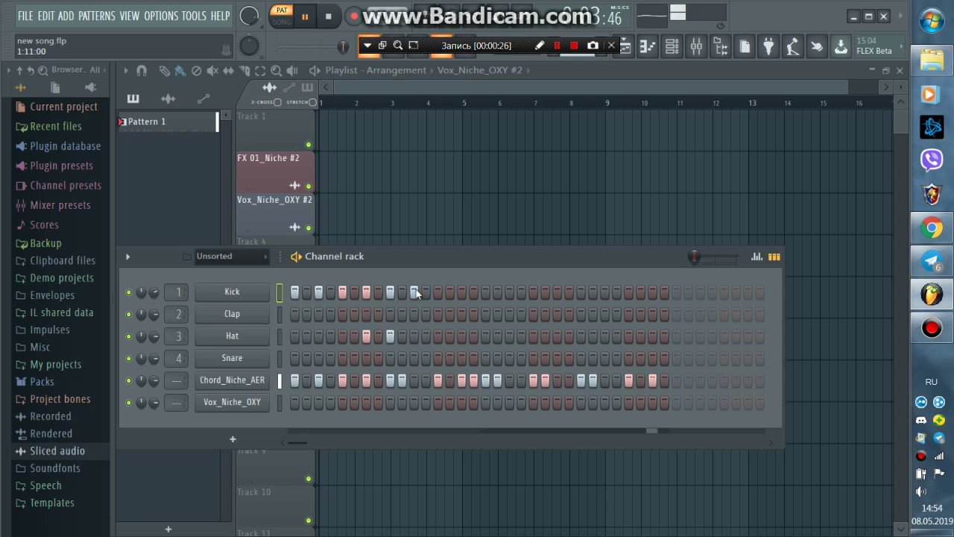
Add Kick hits on steps 13, 15, 17 and 19, with Hat hits on steps 13 and 19.
left_click(436, 291)
left_click(440, 333)
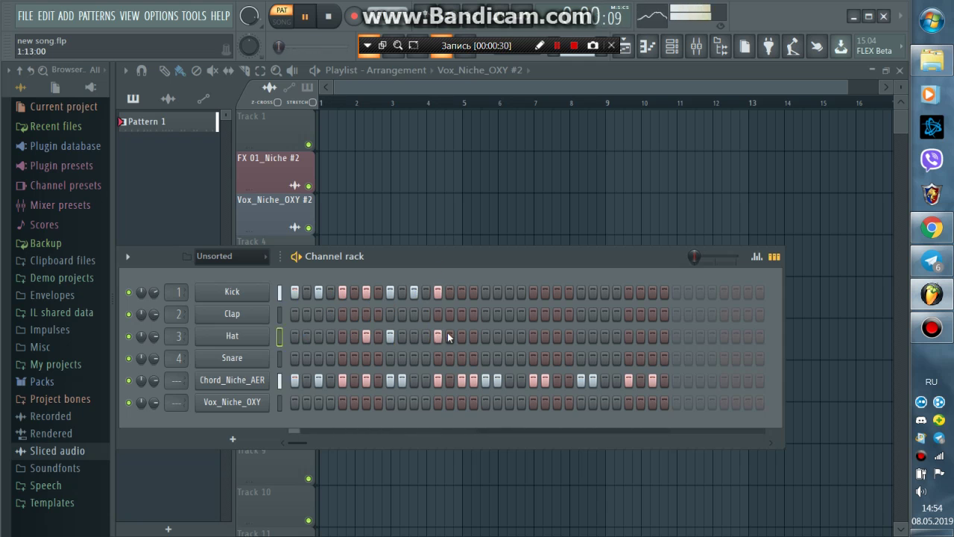
left_click(463, 292)
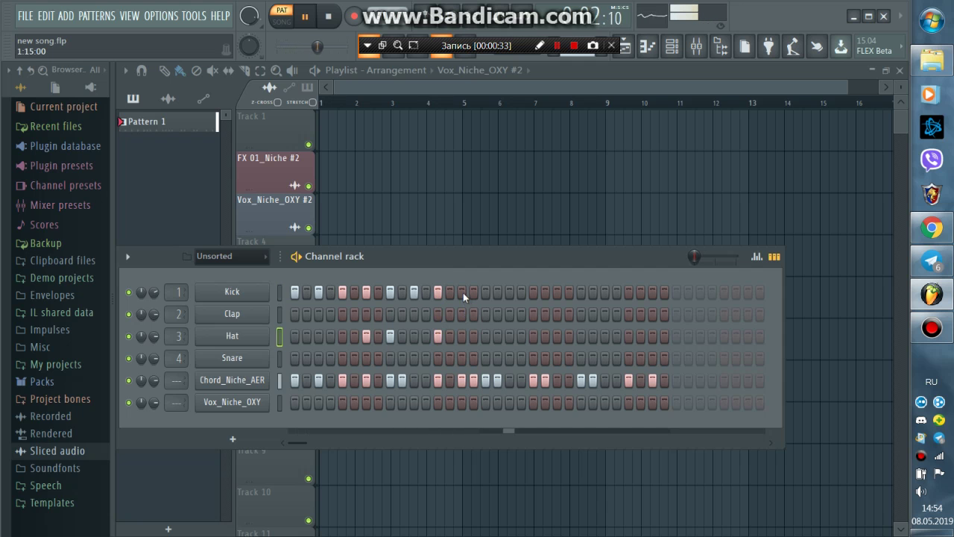
left_click(485, 291)
left_click(504, 292)
left_click(508, 334)
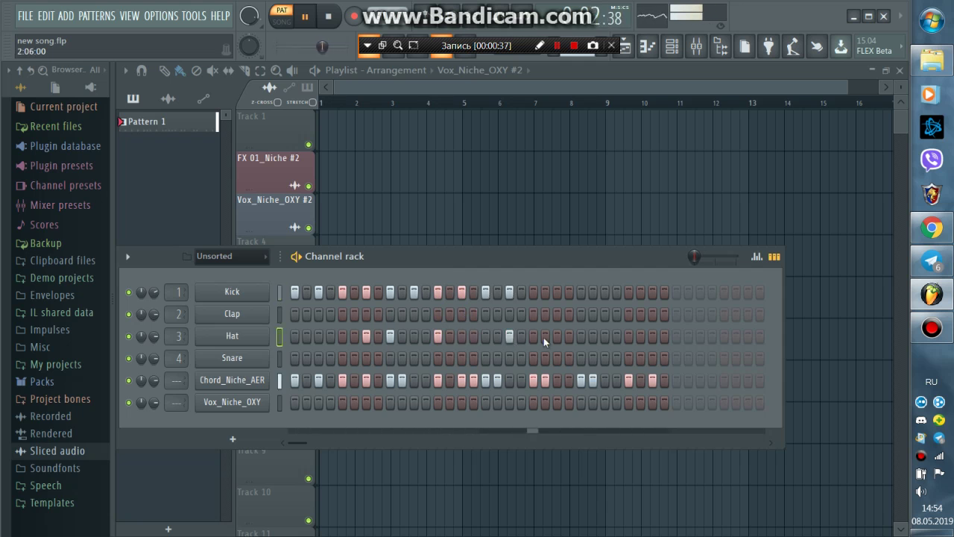
Add both Kick and Hat hits on steps 21, 23, 25 and 27.
left_click(533, 292)
left_click(534, 334)
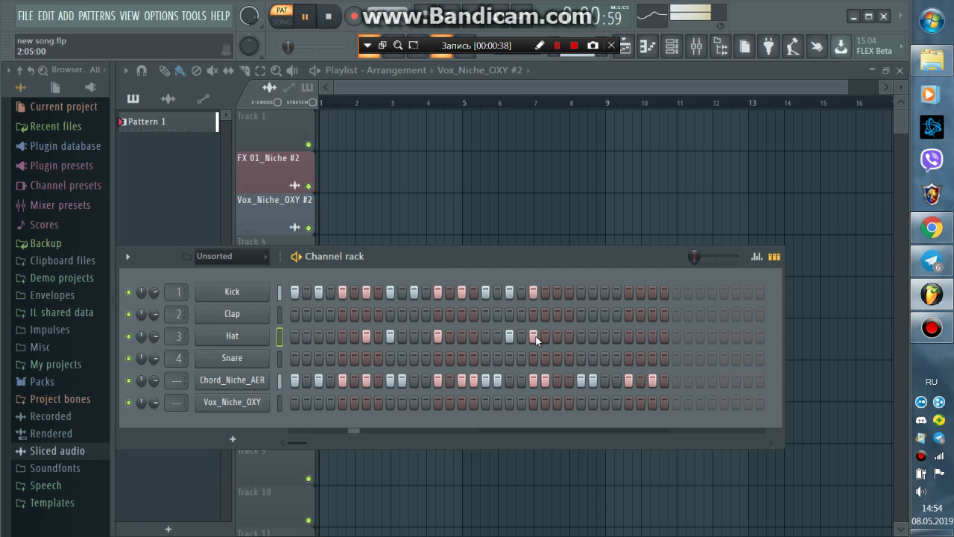
left_click(559, 289)
left_click(557, 333)
left_click(580, 292)
left_click(582, 337)
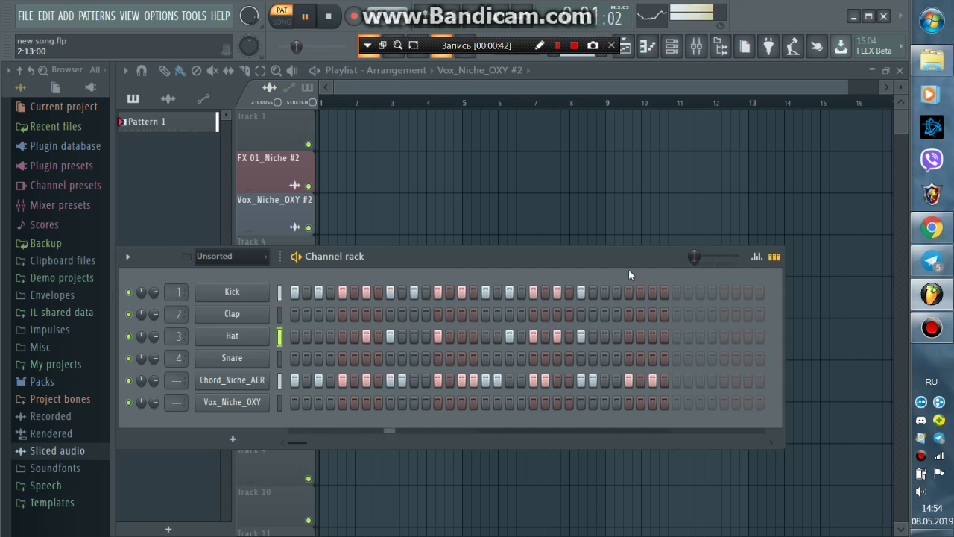
left_click(606, 288)
left_click(605, 335)
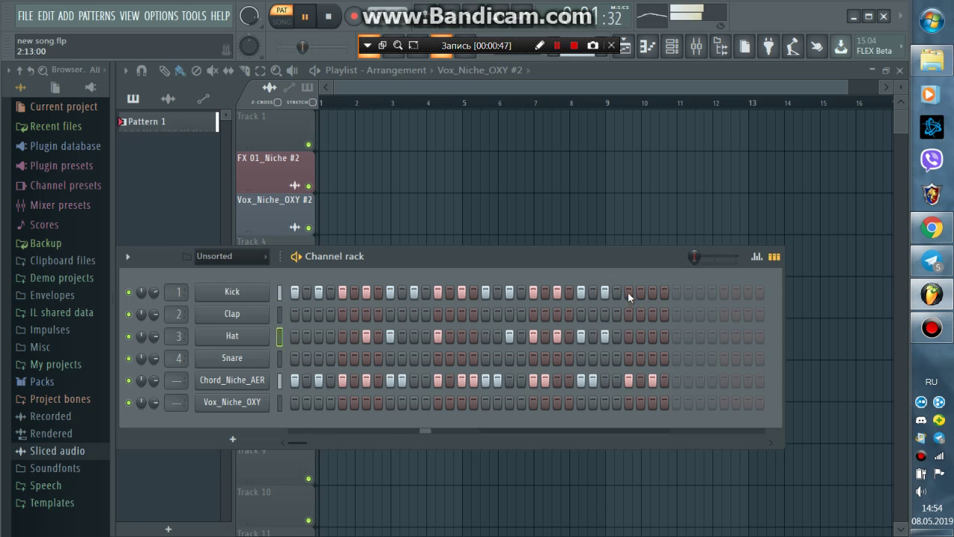
Add Kick and Hat hits on steps 29 and 31, and fill the Hat's missing odd steps 1, 3, 5, 11, 15 and 17.
left_click(628, 290)
left_click(630, 335)
left_click(654, 292)
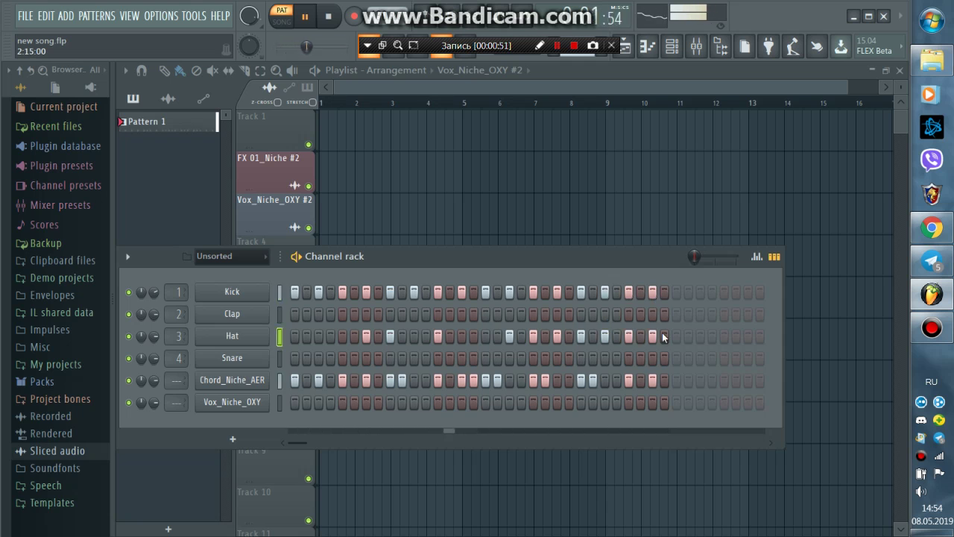
left_click(486, 336)
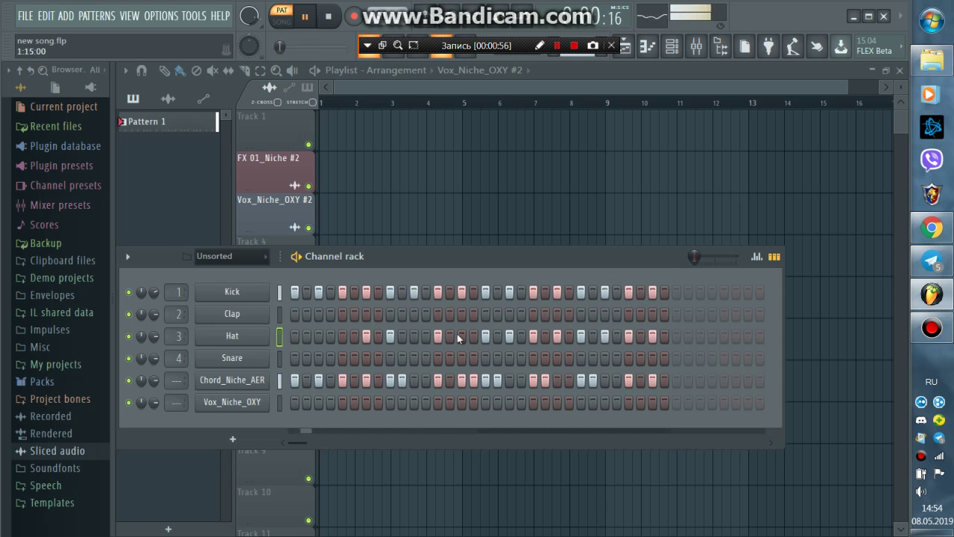
left_click(342, 337)
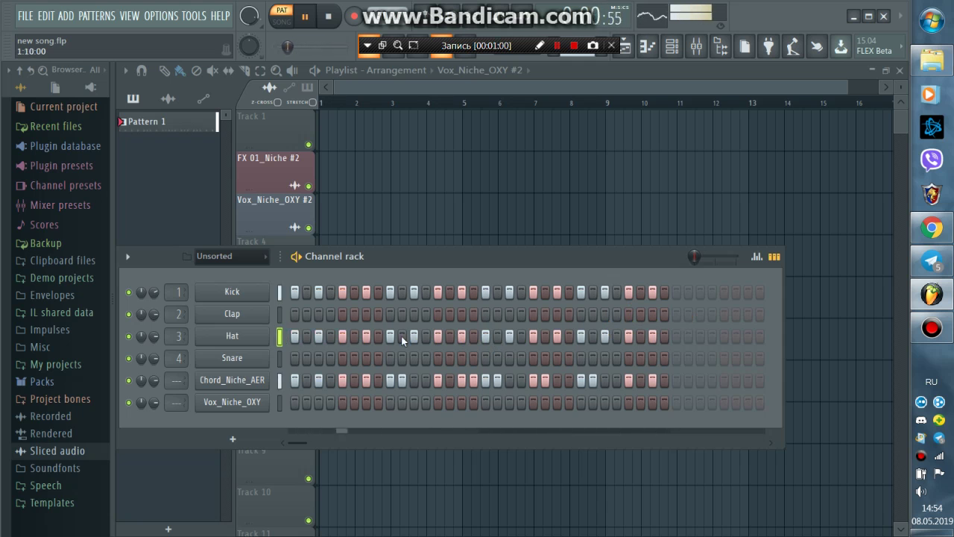
Remove every second Hat hit, on steps 3, 7, 11, 15, 19, 23, 27 and 31.
left_click(318, 336)
left_click(365, 336)
left_click(414, 336)
left_click(462, 336)
left_click(509, 336)
left_click(557, 336)
left_click(605, 336)
left_click(652, 336)
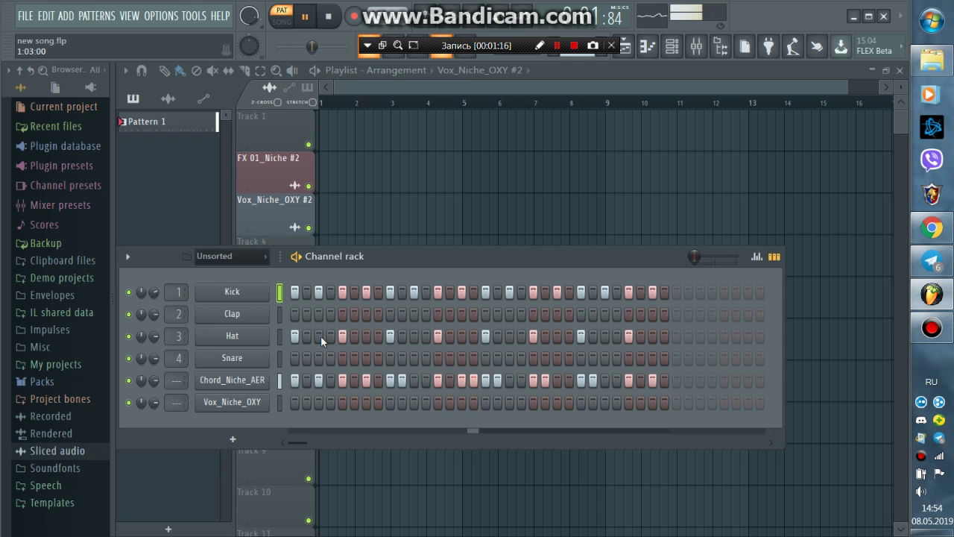
Select Pattern 1 in the playlist's picker with the channel rack hidden, and bring the channel rack back into view.
key("F6")
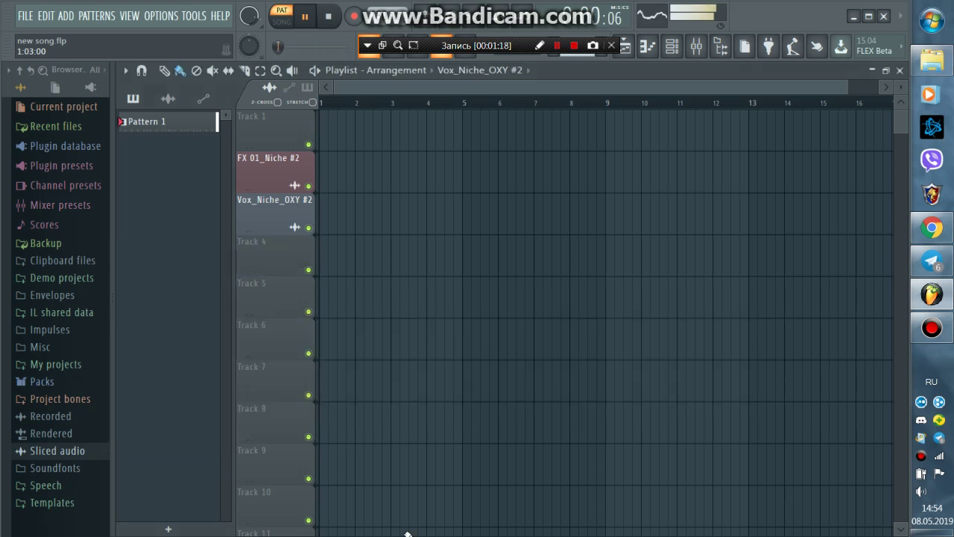
left_click(179, 121)
key("F7")
left_click(636, 89)
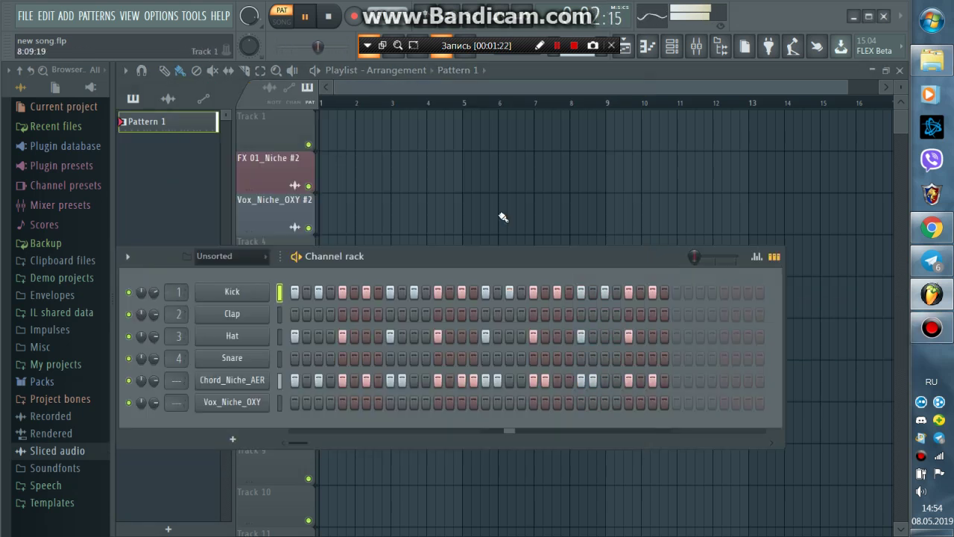
Restore the Hat hits on steps 3, 7, 11, 15, 19, 23, 27 and 31.
left_click(366, 335)
left_click(414, 336)
left_click(462, 335)
left_click(509, 335)
left_click(557, 335)
left_click(581, 335)
left_click(604, 336)
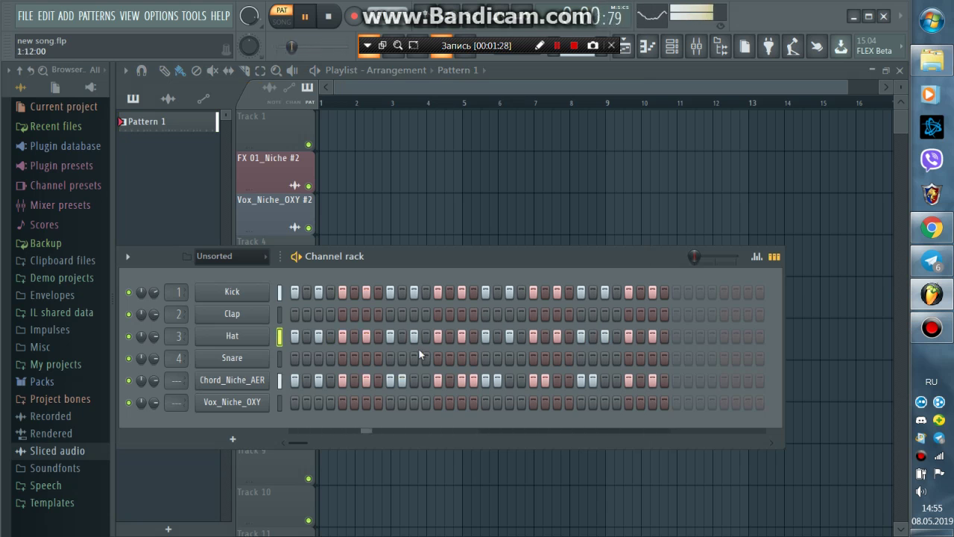
Remove the Hat hits on steps 1, 5, 9, 13, 17, 21, 25 and 29.
left_click(295, 336)
left_click(342, 336)
left_click(390, 336)
left_click(438, 336)
left_click(485, 336)
left_click(533, 335)
left_click(581, 335)
left_click(628, 335)
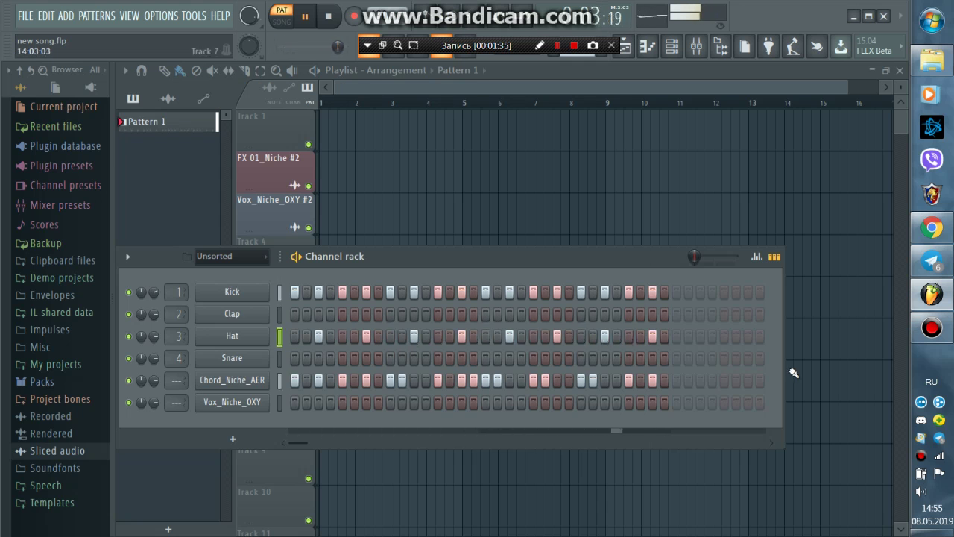
Add a Hat hit on step 1 and remove the Hat hits on steps 3, 11, 19 and 27.
left_click(295, 336)
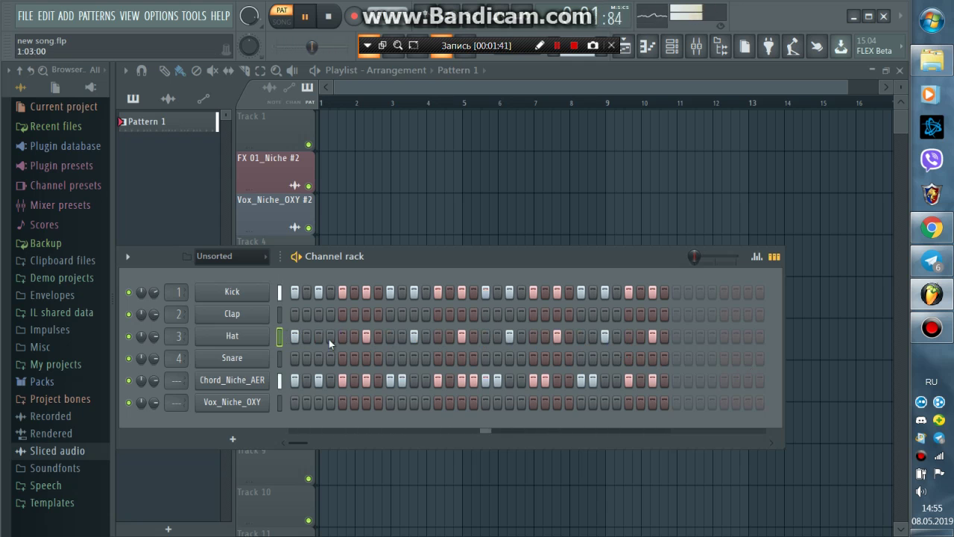
left_click(414, 335)
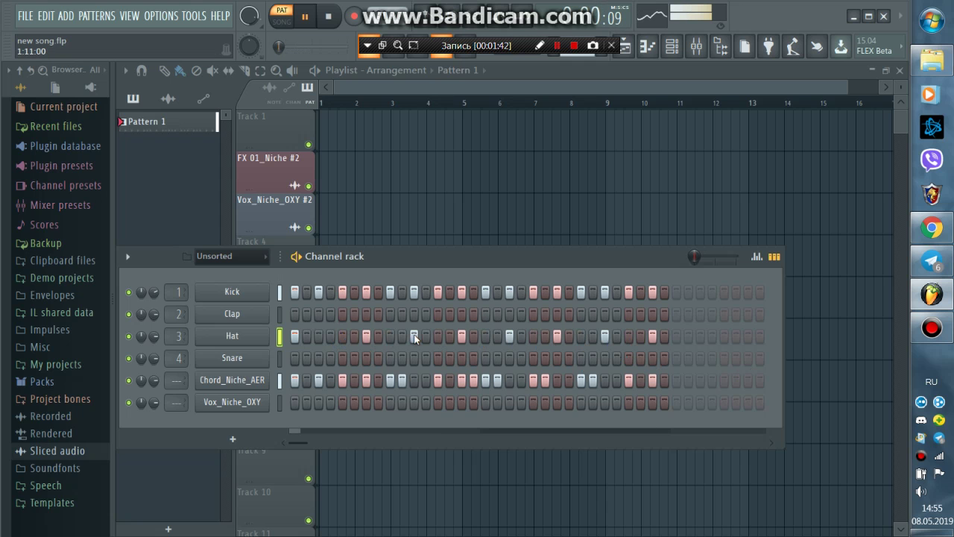
left_click(512, 337)
left_click(609, 337)
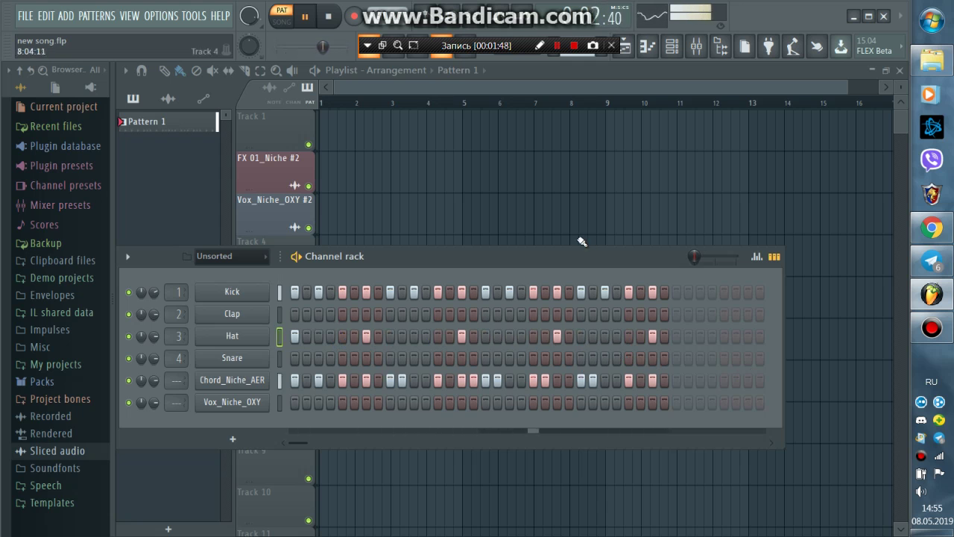
Remove the Kick hits on steps 3, 5, 9, 11, 17, 19, 25 and 27.
left_click(319, 291)
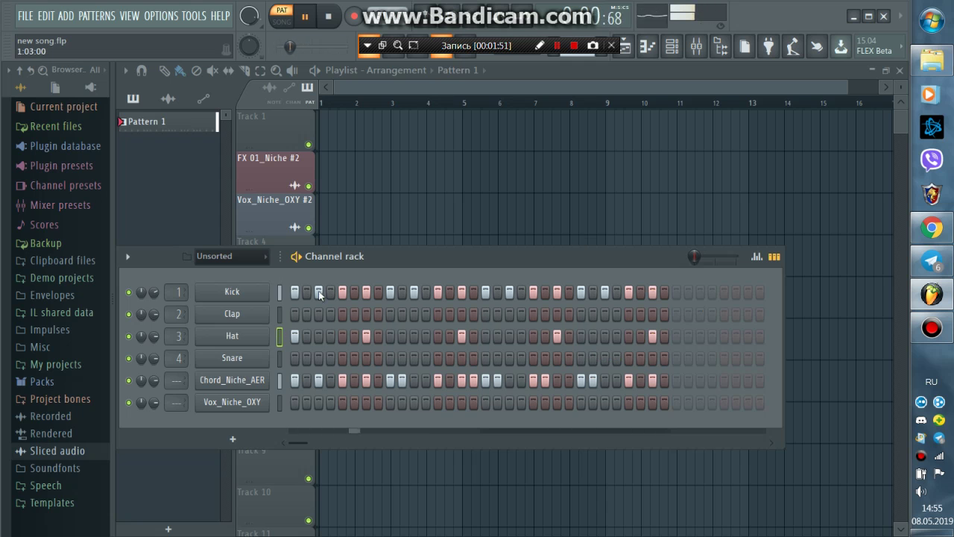
left_click(340, 291)
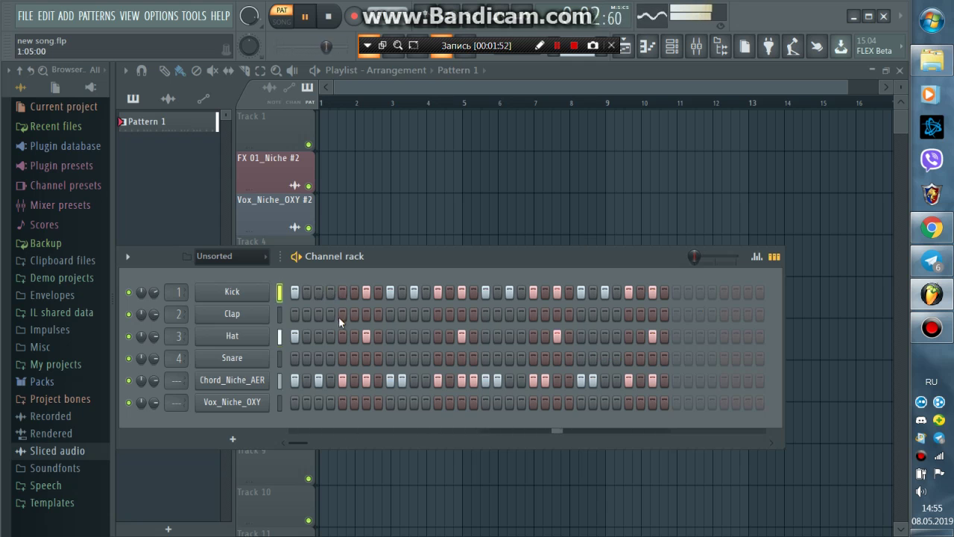
left_click(391, 291)
left_click(413, 291)
left_click(485, 292)
left_click(509, 291)
left_click(579, 292)
left_click(603, 293)
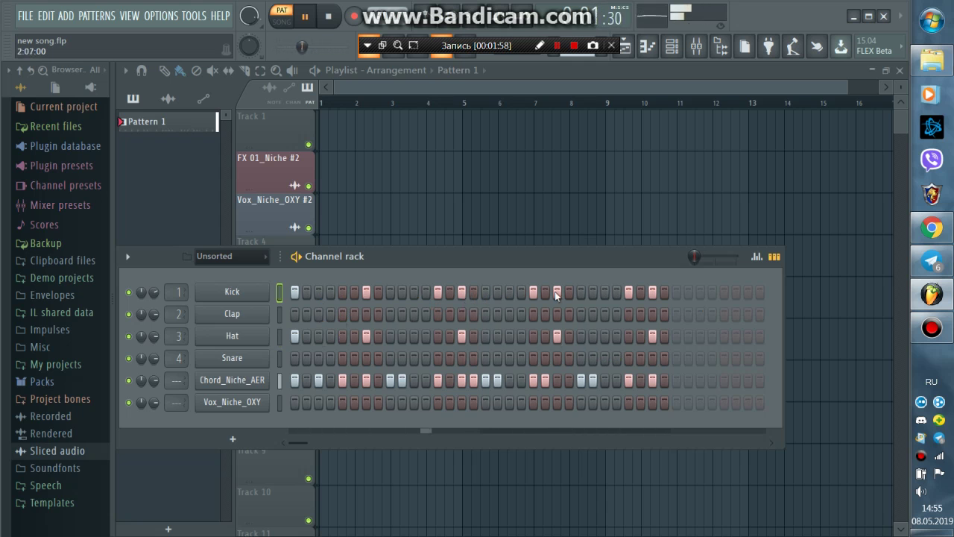
Remove both the Kick and Hat hits on steps 15 and 23.
left_click(556, 336)
left_click(462, 335)
left_click(461, 292)
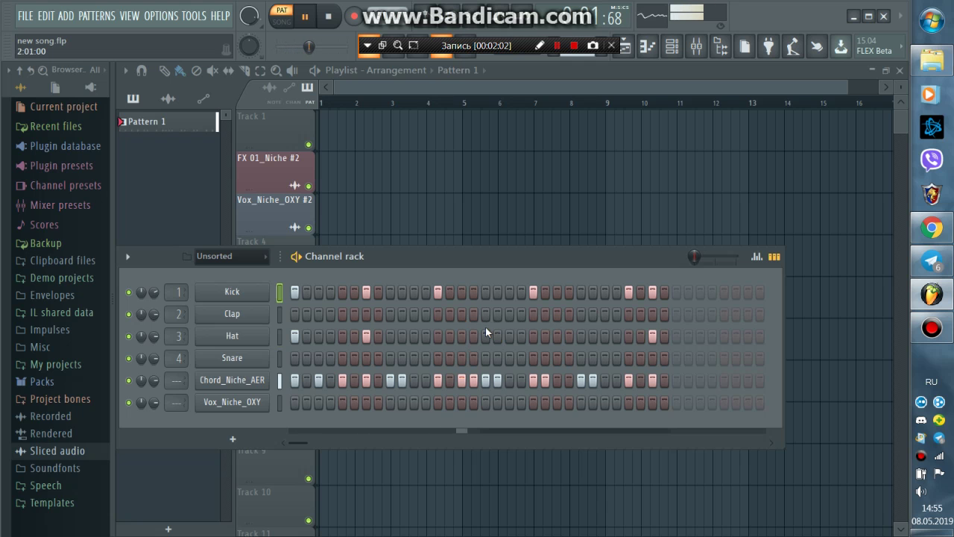
Add a Hat hit on step 13 and put the Kick hit back on step 15.
left_click(461, 335)
left_click(461, 336)
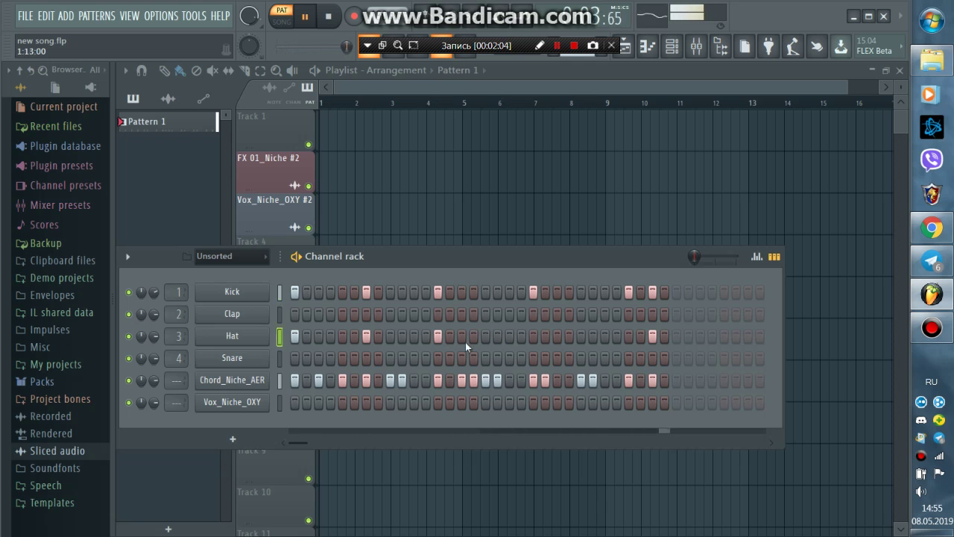
left_click(459, 291)
left_click(557, 292)
left_click(559, 293)
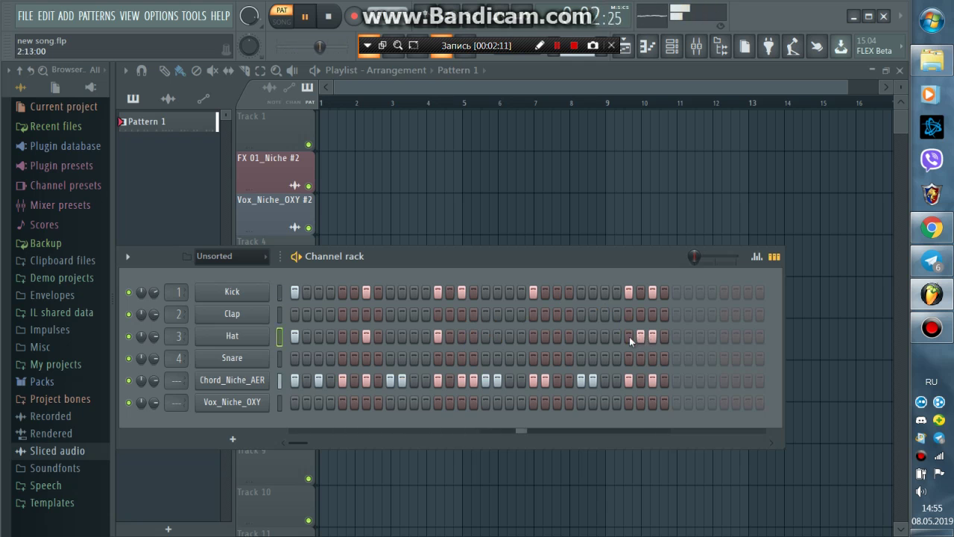
Replace the Hat hit on step 31 with one on step 29, and add Kick and Hat hits on steps 25 and 26.
left_click(629, 337)
left_click(652, 336)
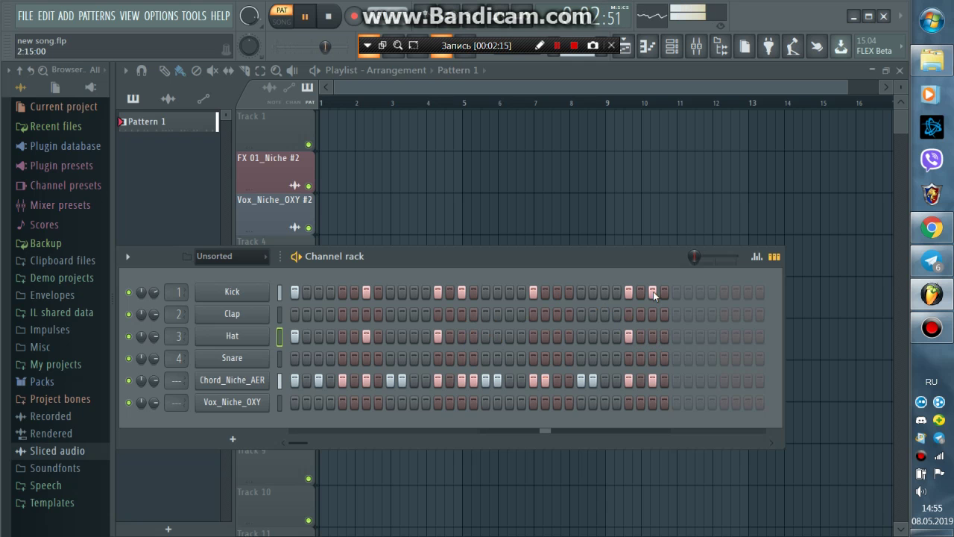
left_click(581, 291)
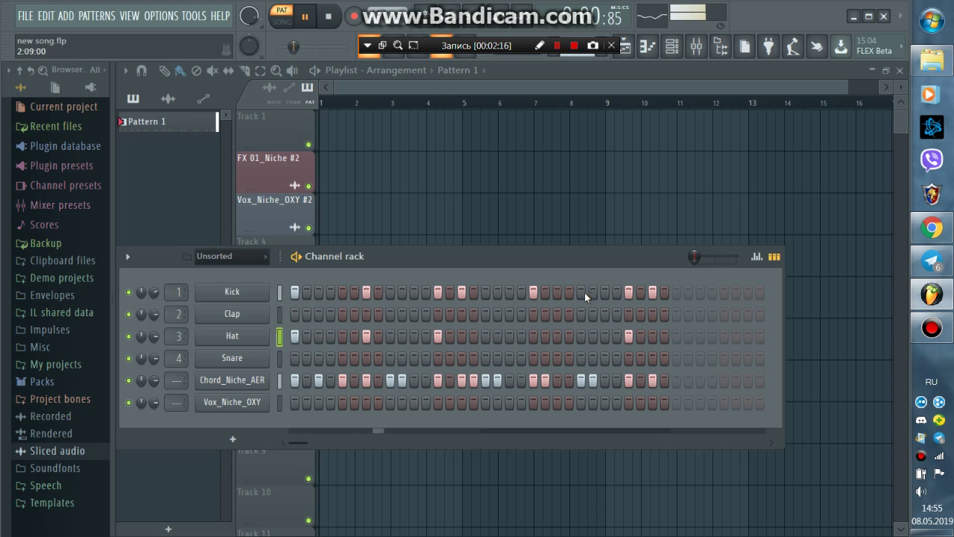
left_click(580, 336)
left_click(592, 291)
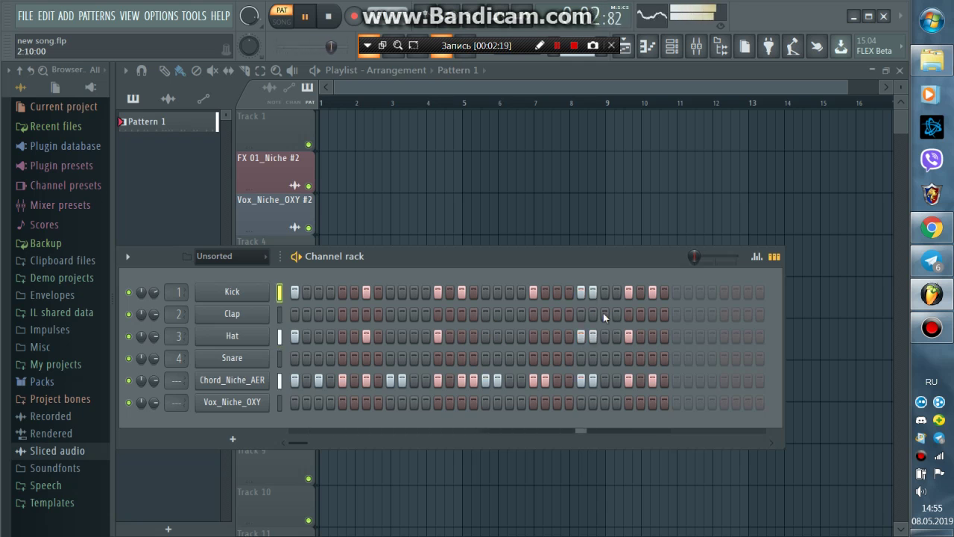
left_click(593, 336)
Add Hat hits on steps 21 and 23 and a Kick hit on step 23.
left_click(545, 335)
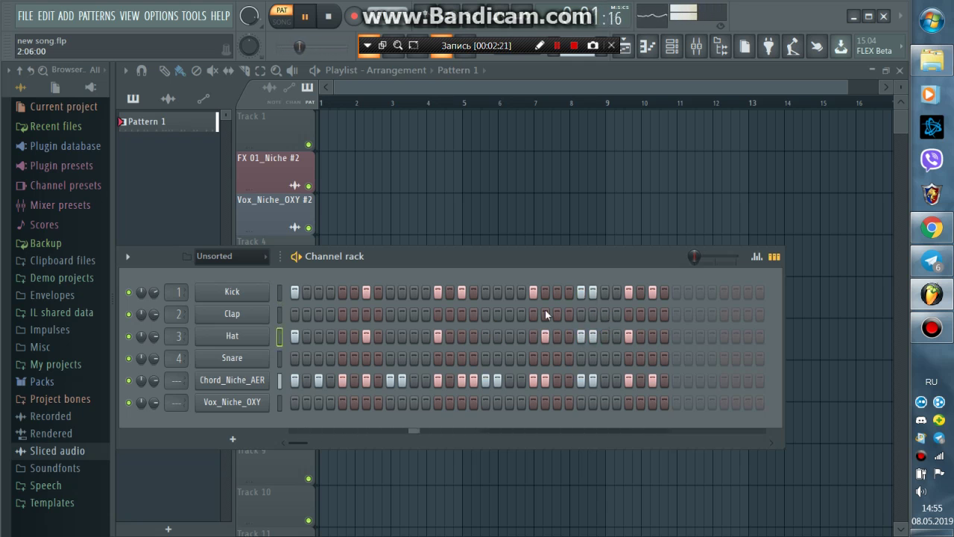
left_click(557, 336)
left_click(546, 335)
left_click(558, 292)
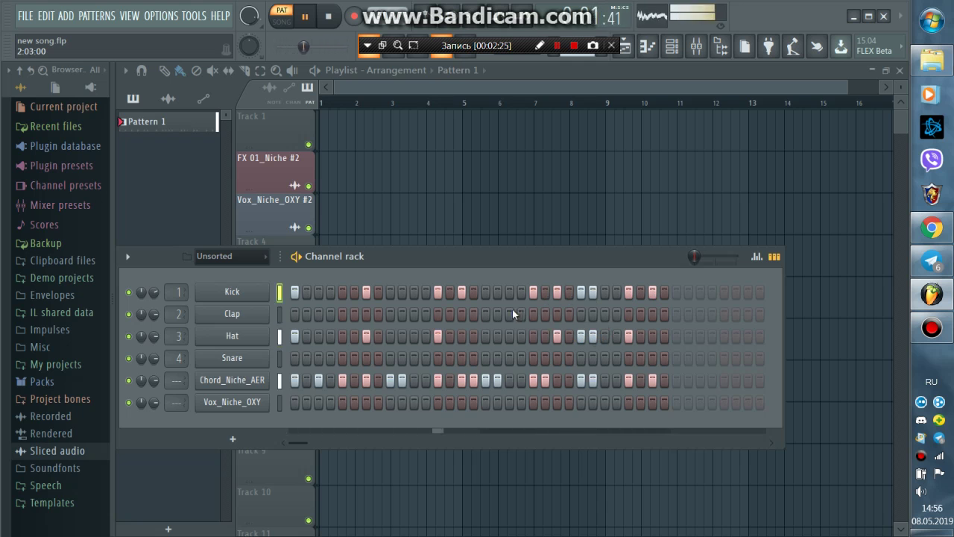
left_click(533, 336)
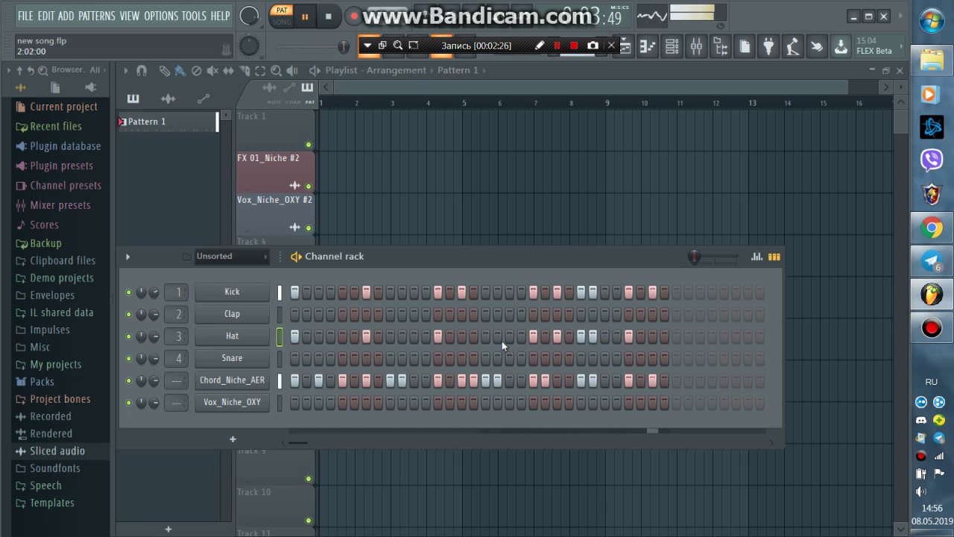
Add Kick and Hat hits on steps 11, 17 and 19, plus a Hat hit on step 15.
left_click(485, 337)
left_click(486, 292)
left_click(510, 292)
left_click(509, 337)
left_click(414, 336)
left_click(413, 293)
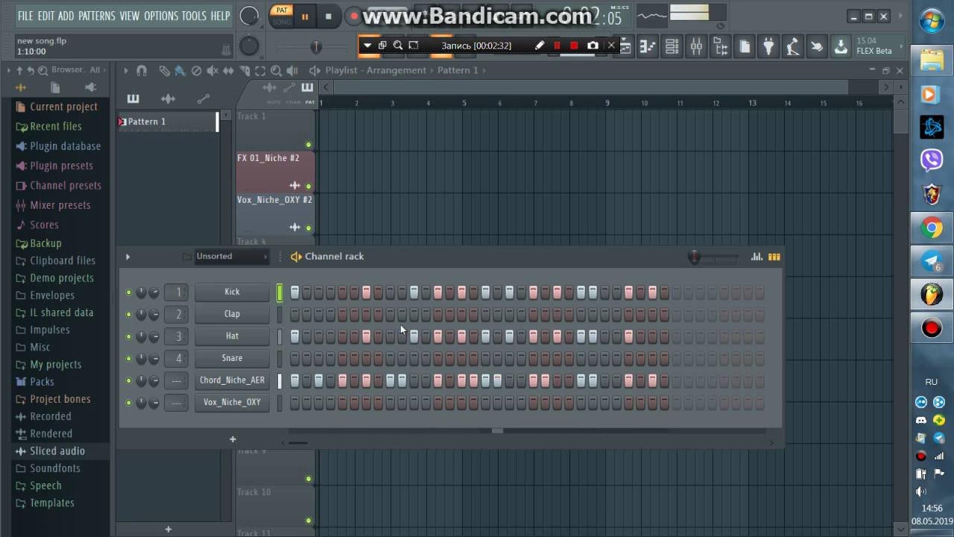
Add Kick and Hat hits on steps 3, 5 and 9, plus a Hat hit on step 31.
left_click(390, 337)
left_click(390, 294)
left_click(340, 336)
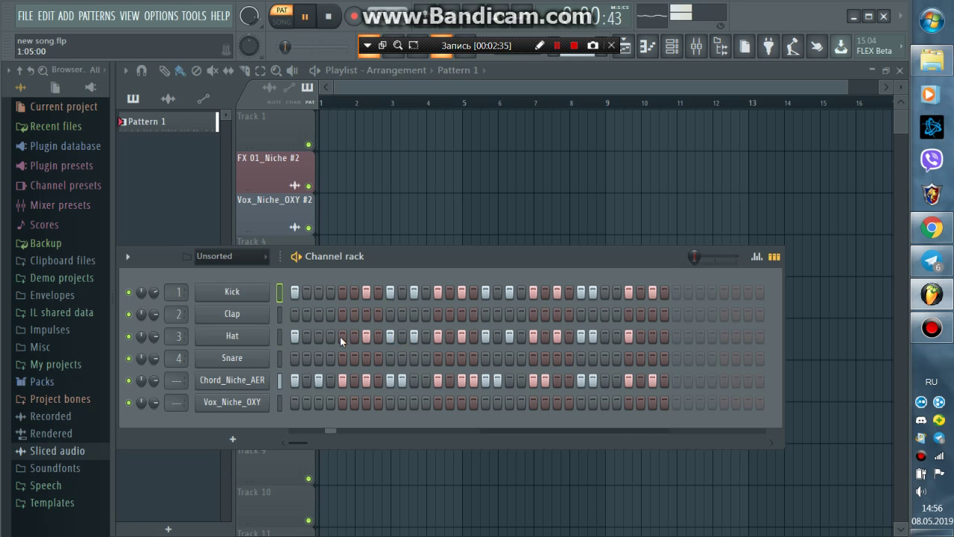
left_click(343, 292)
left_click(319, 292)
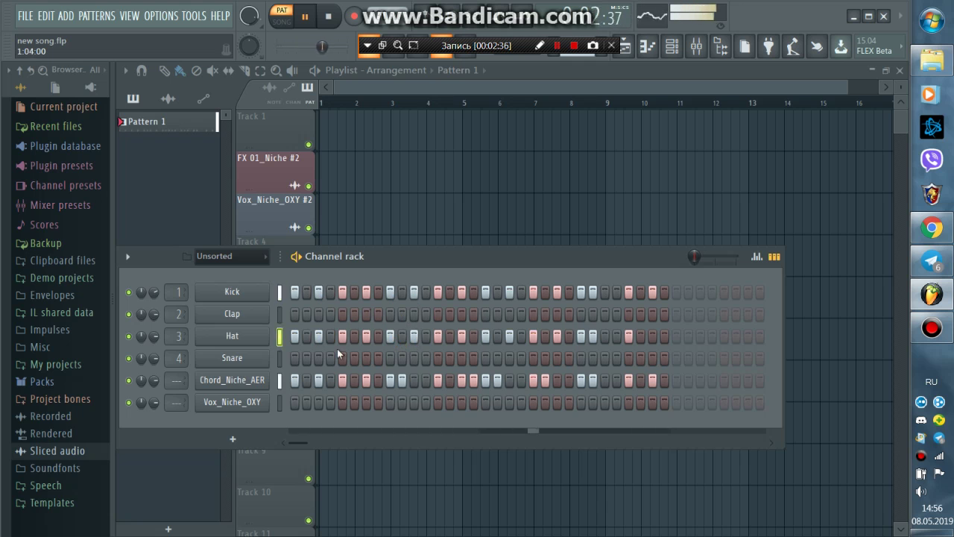
left_click(653, 336)
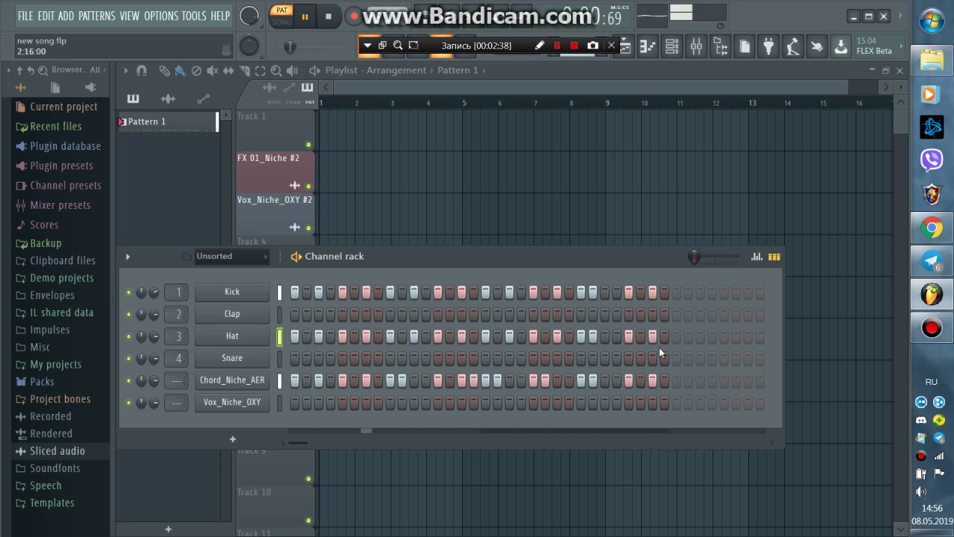
Clear all hits from the Kick and Hat rows of Pattern 1.
left_click(295, 292)
left_click(319, 292)
left_click_drag(328, 293, 704, 292)
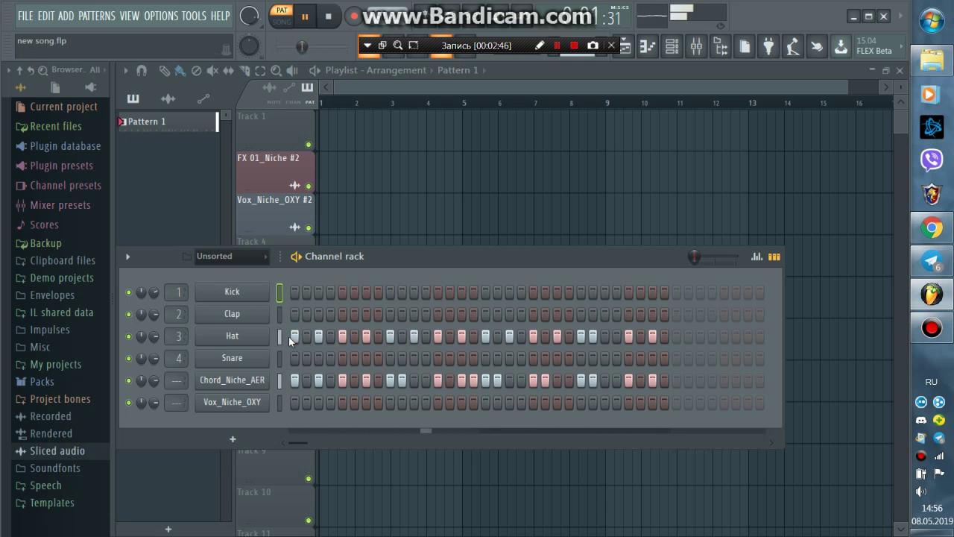
left_click_drag(291, 337, 562, 340)
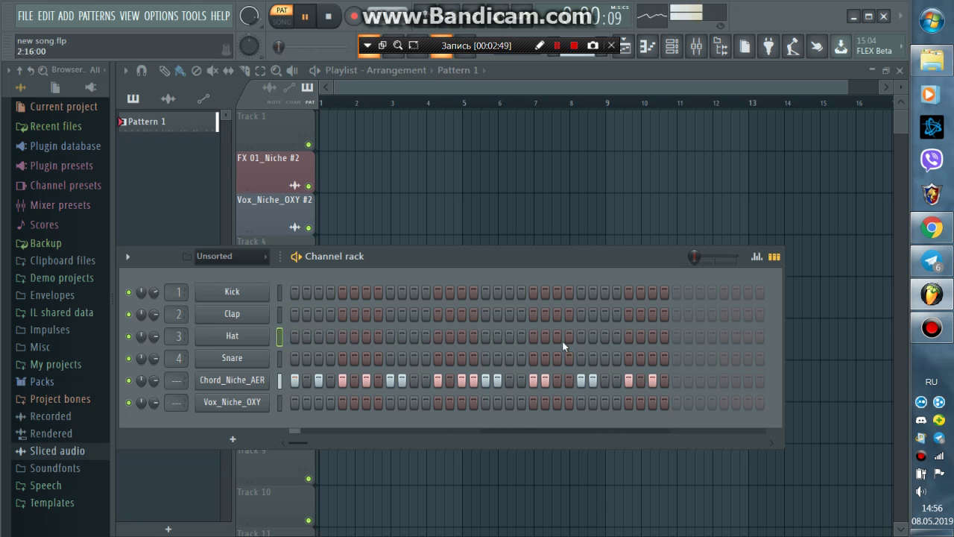
Add matching Kick and Hat hits on steps 1, 3, 5, 7, 9 and 11.
left_click(295, 336)
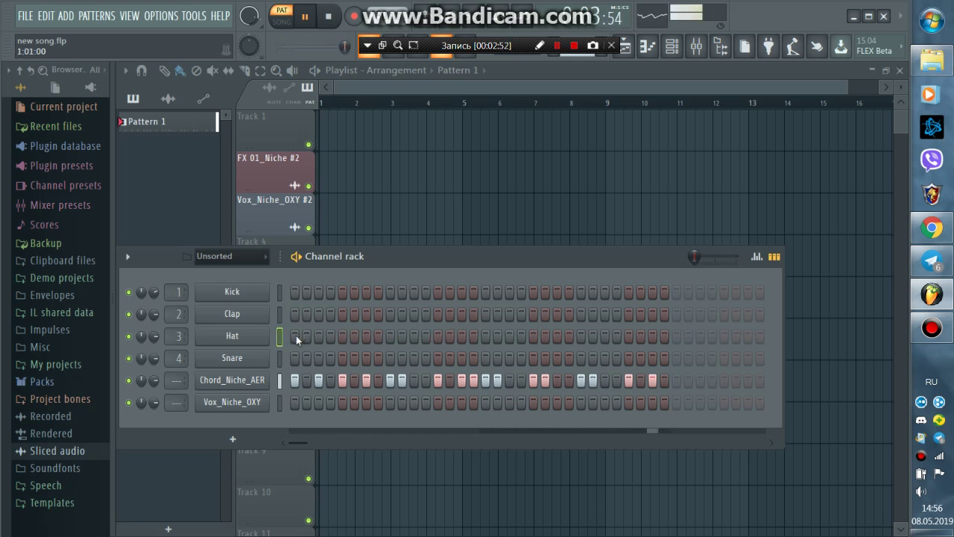
left_click(295, 292)
left_click(320, 335)
left_click(320, 292)
left_click(342, 336)
left_click(342, 291)
left_click(366, 335)
left_click(366, 292)
left_click(390, 336)
left_click(390, 292)
left_click(414, 336)
left_click(414, 291)
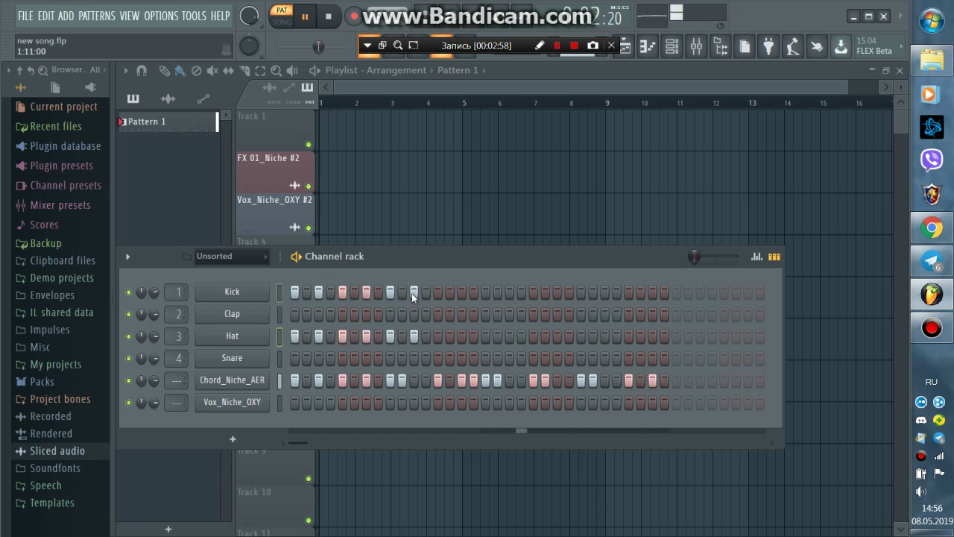
Add matching Kick and Hat hits on steps 13, 15, 17, 19 and 21.
left_click(438, 336)
left_click(437, 291)
left_click(461, 335)
left_click(461, 291)
left_click(485, 335)
left_click(485, 291)
left_click(509, 336)
left_click(509, 291)
left_click(533, 291)
left_click(533, 336)
Add matching Kick and Hat hits on steps 23, 25, 27, 29 and 31.
left_click(557, 335)
left_click(557, 291)
left_click(581, 335)
left_click(580, 292)
left_click(605, 336)
left_click(604, 291)
left_click(629, 336)
left_click(628, 291)
left_click(652, 335)
left_click(652, 292)
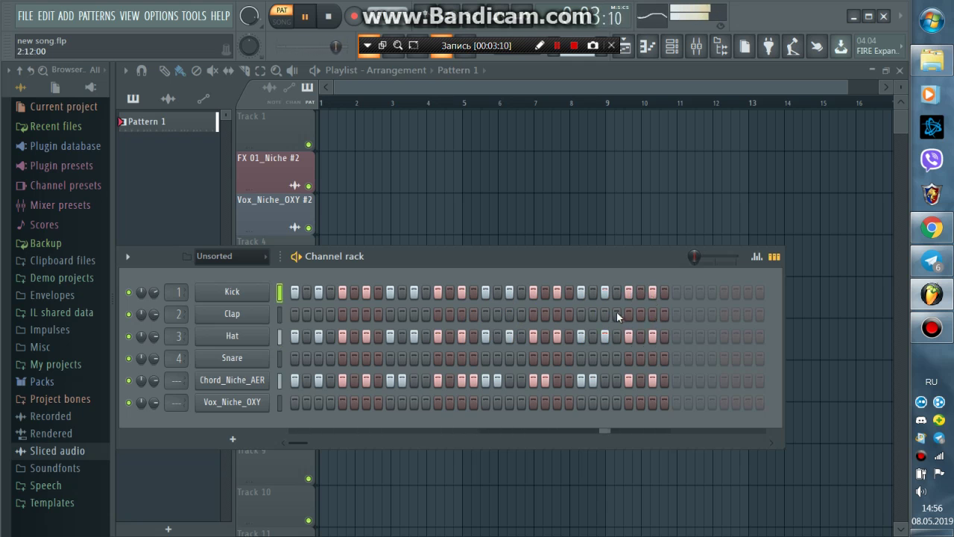
Clear all hits from the Hat row, leaving the Kick row as it is.
left_click(295, 335)
left_click(319, 335)
left_click(342, 336)
left_click(366, 336)
left_click(390, 336)
left_click_drag(440, 338, 689, 334)
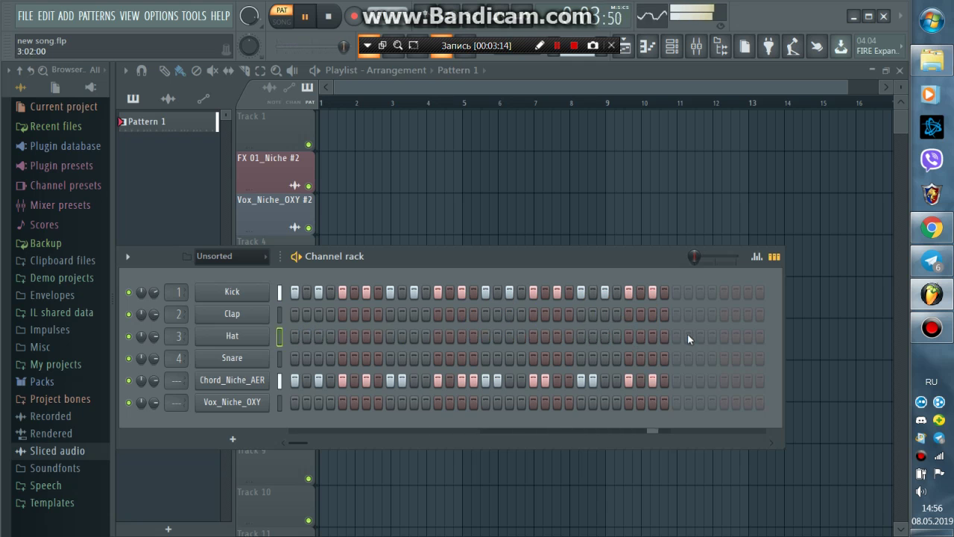
Add Hat hits on every odd step from 1 to 15.
left_click(296, 337)
left_click(318, 335)
left_click(342, 335)
left_click(366, 336)
left_click(389, 336)
left_click(413, 336)
left_click(438, 336)
left_click(461, 335)
Add Hat hits on every odd step from 17 to 31.
left_click(485, 337)
left_click(507, 337)
left_click(533, 337)
left_click(556, 336)
left_click(581, 336)
left_click(604, 336)
left_click(628, 336)
left_click(653, 335)
Thin out the Hat row by removing the hits on steps 3, 7, 11, 15, 19, 23, 27 and 31.
left_click(366, 336)
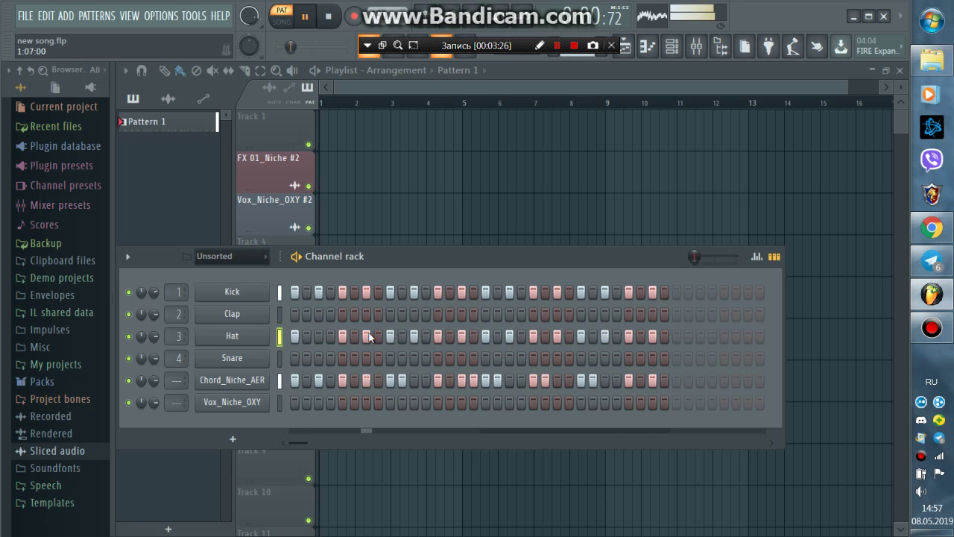
left_click(414, 336)
left_click(461, 336)
left_click(510, 337)
left_click(557, 336)
left_click(603, 336)
left_click(652, 336)
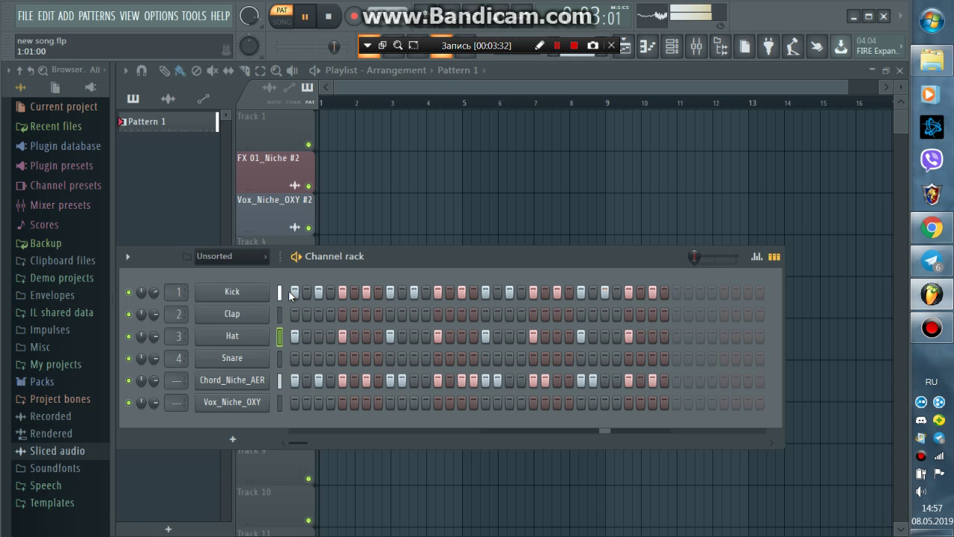
Clear the Kick row and add Kick hits on steps 1, 5, 9, 13, 17, 21 and 25.
left_click_drag(295, 292, 689, 303)
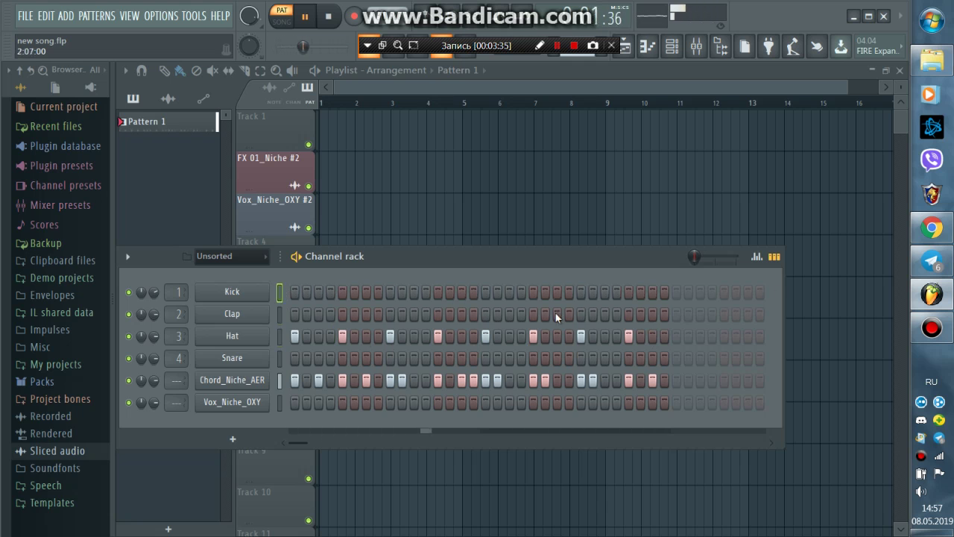
left_click(295, 291)
left_click(342, 291)
left_click(390, 292)
left_click(438, 291)
left_click(485, 291)
left_click(532, 292)
left_click(581, 291)
Add Kick hits on steps 3, 7, 11, 15, 19, 23, 27, 29 and 31.
left_click(604, 292)
left_click(628, 292)
left_click(652, 291)
left_click(557, 292)
left_click(509, 291)
left_click(462, 291)
left_click(413, 291)
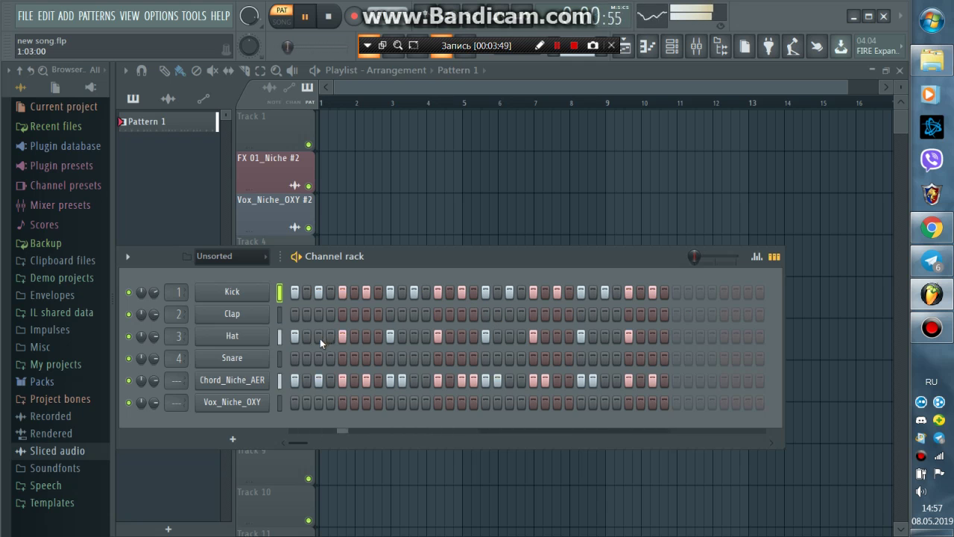
Put Hat hits back on steps 3, 7, 11, 15, 19, 23, 27 and 31.
left_click(366, 336)
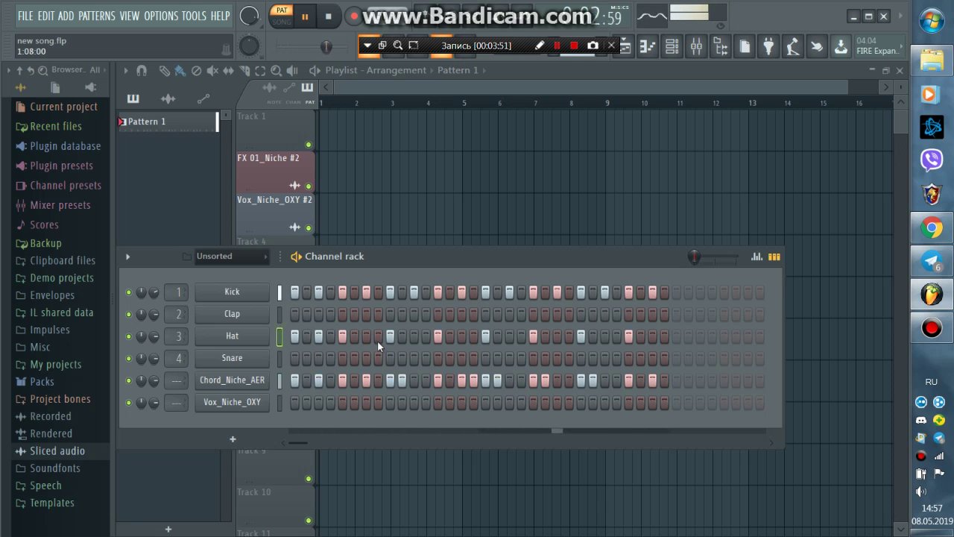
left_click(414, 336)
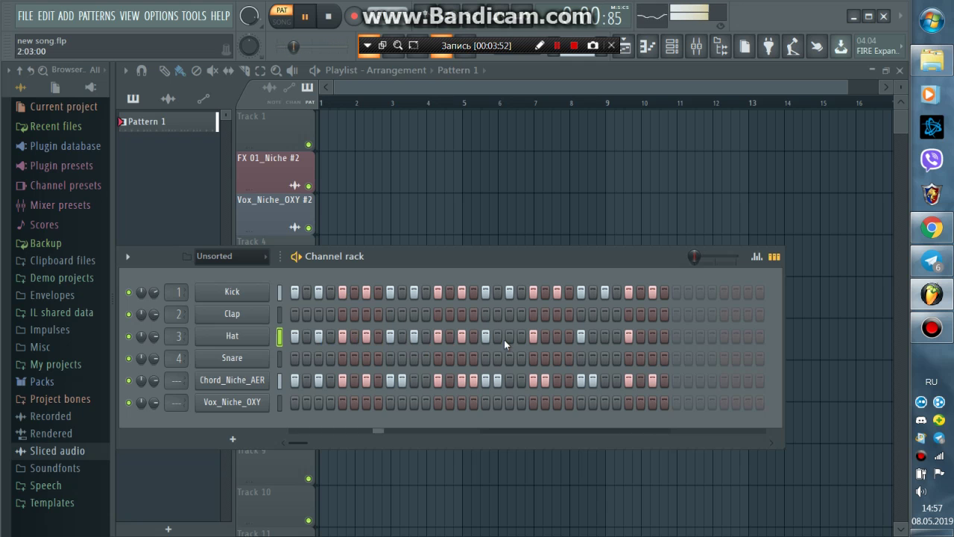
left_click(604, 336)
left_click(655, 335)
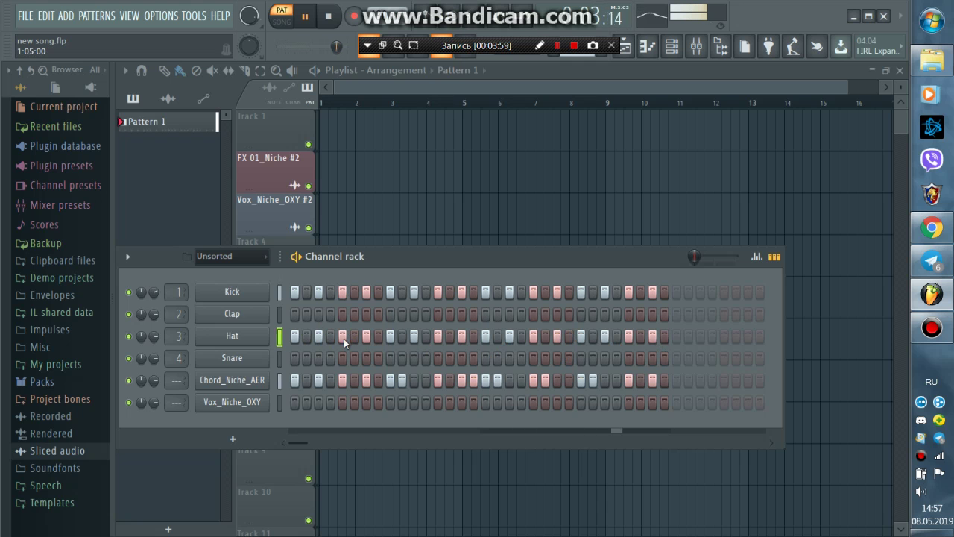
Remove the Hat hits on steps 3, 5, 9, 13, 17, 21, 25 and 29, keeping the one on step 1.
left_click(296, 336)
left_click(343, 336)
left_click(391, 336)
left_click(438, 336)
left_click(486, 336)
left_click(533, 337)
left_click(581, 336)
left_click(632, 339)
left_click(293, 339)
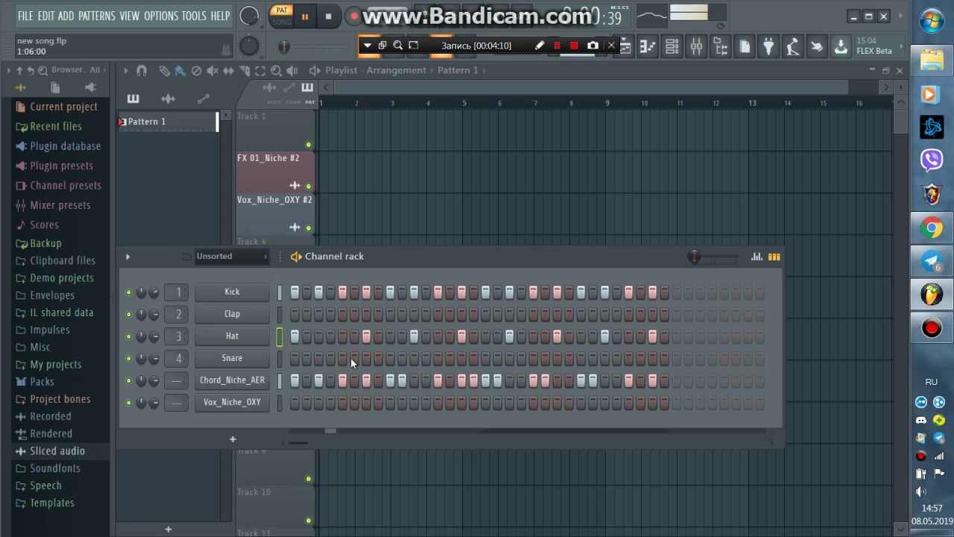
Remove the Hat hits on steps 11, 19 and 27.
left_click(414, 337)
left_click(508, 337)
left_click(607, 340)
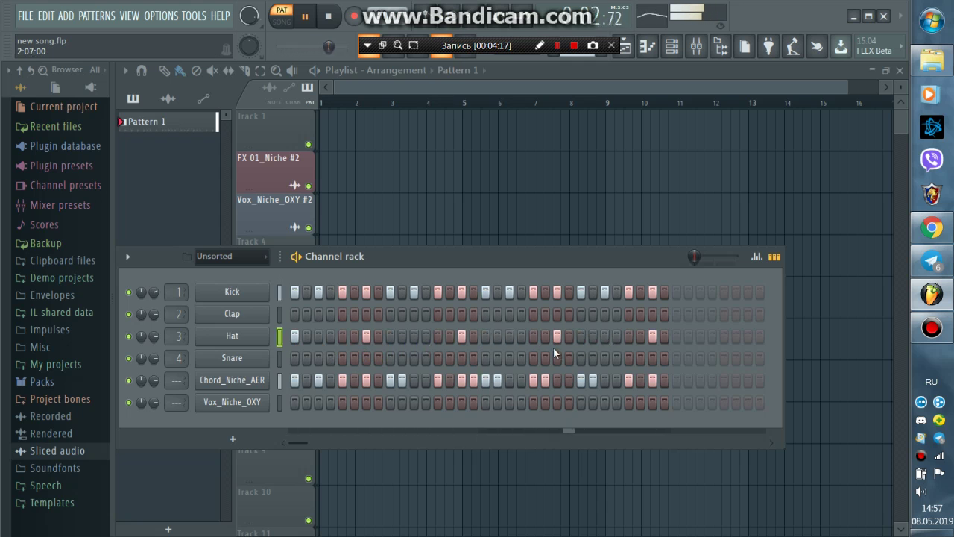
Add Hat hits on steps 9, 17 and 25, leaving step 3 empty.
left_click(580, 341)
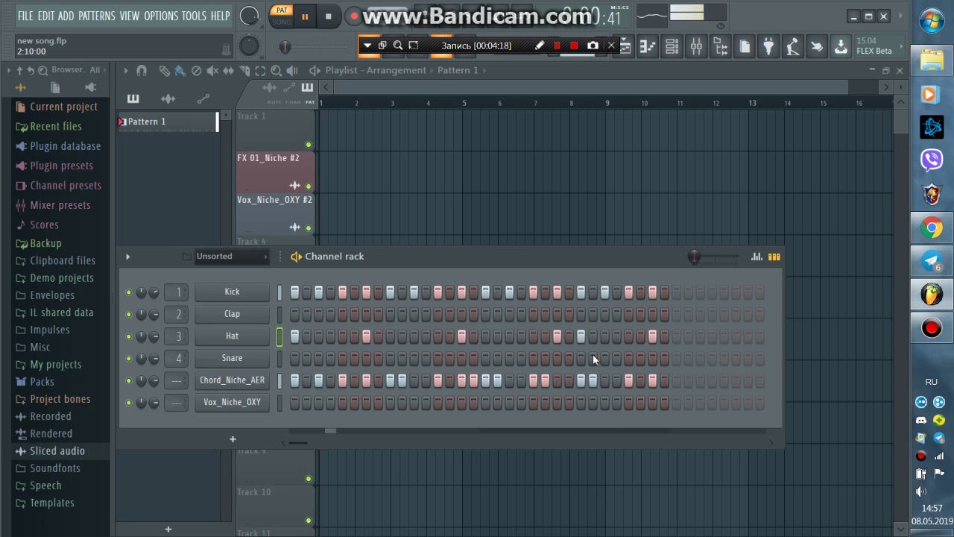
left_click(481, 341)
left_click(391, 337)
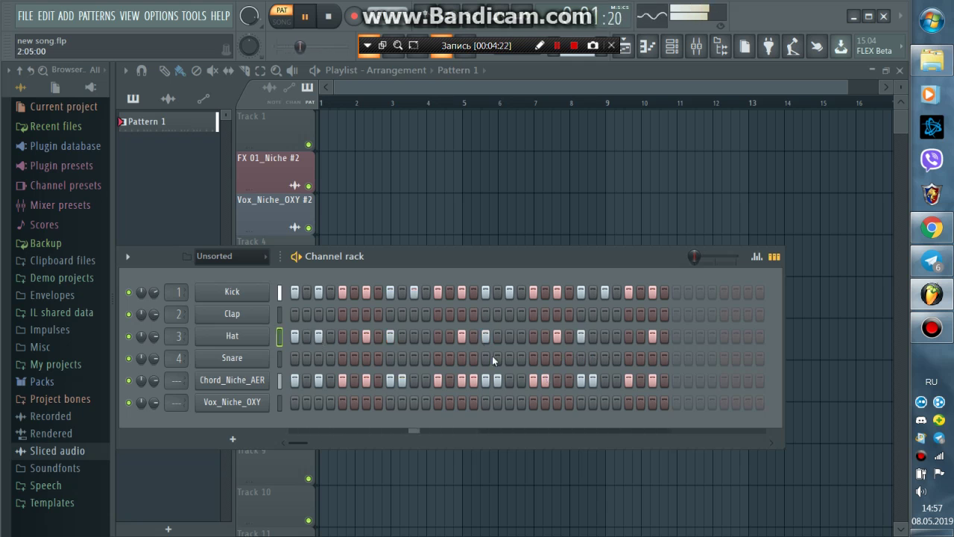
left_click(316, 336)
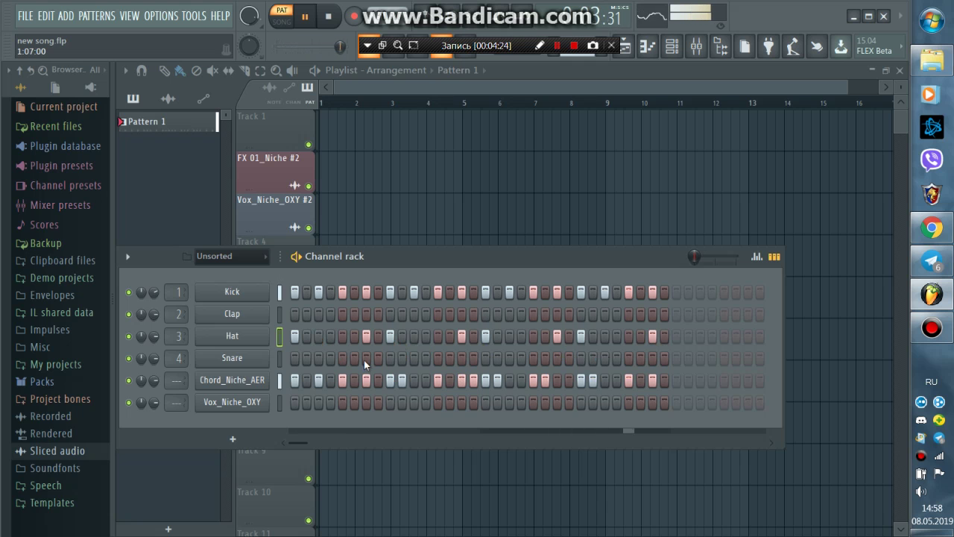
Add Hat hits on steps 3, 5, 11, 13, 19, 21, 27 and 29.
left_click(438, 337)
left_click(533, 336)
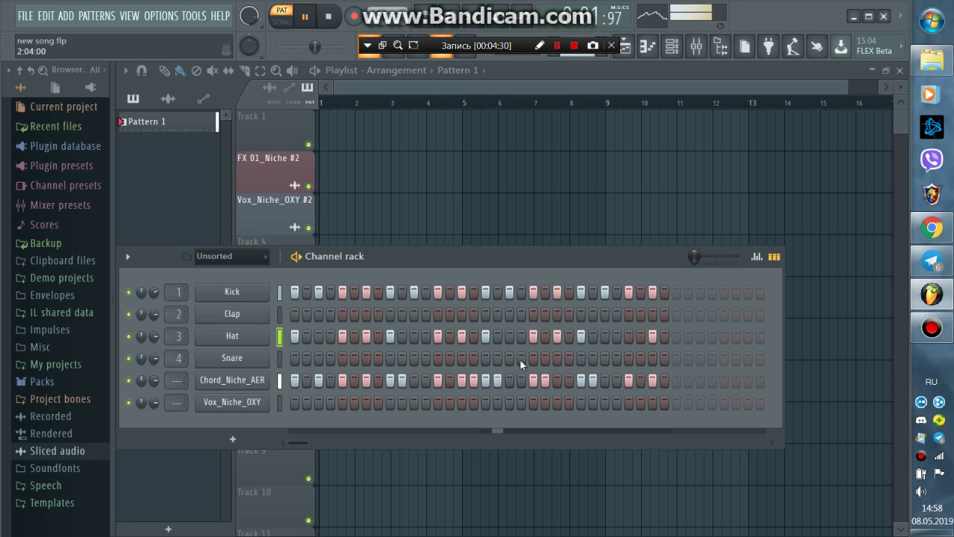
left_click(411, 337)
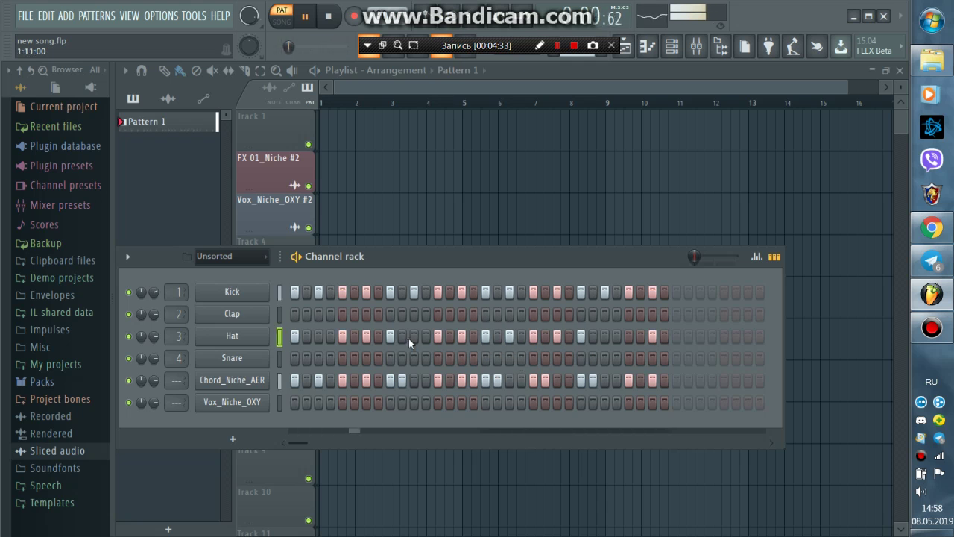
left_click(607, 337)
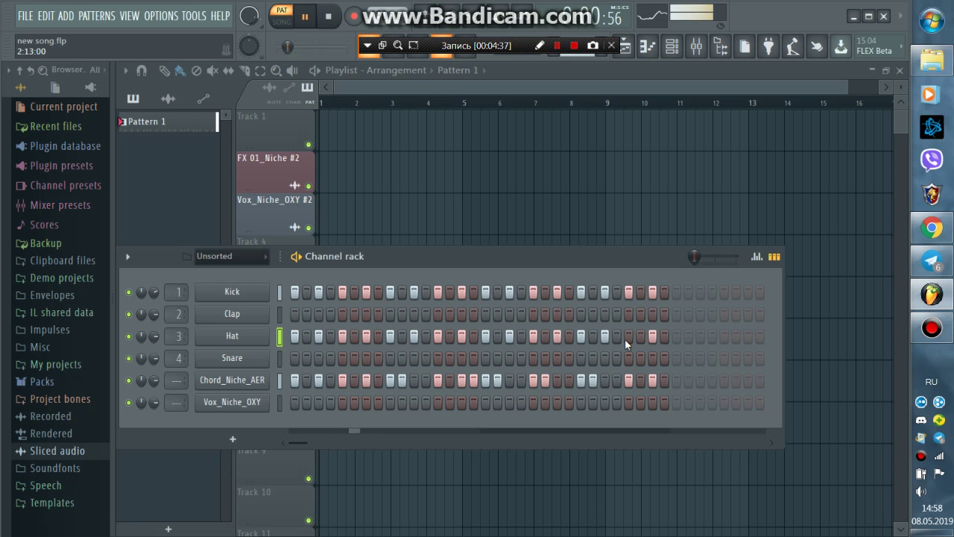
Remove the Kick hits on steps 3, 5, 7, 9, 15, 17, 21, 27 and 29, keeping the one on step 23.
left_click(606, 292)
left_click(629, 292)
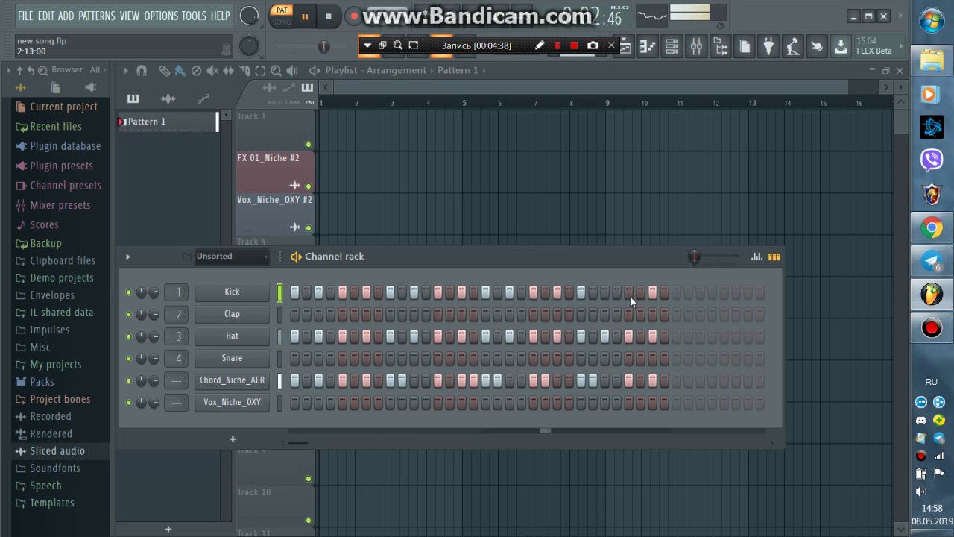
left_click(557, 293)
left_click(533, 292)
left_click(485, 292)
left_click(461, 292)
left_click(390, 293)
left_click(366, 292)
left_click(340, 293)
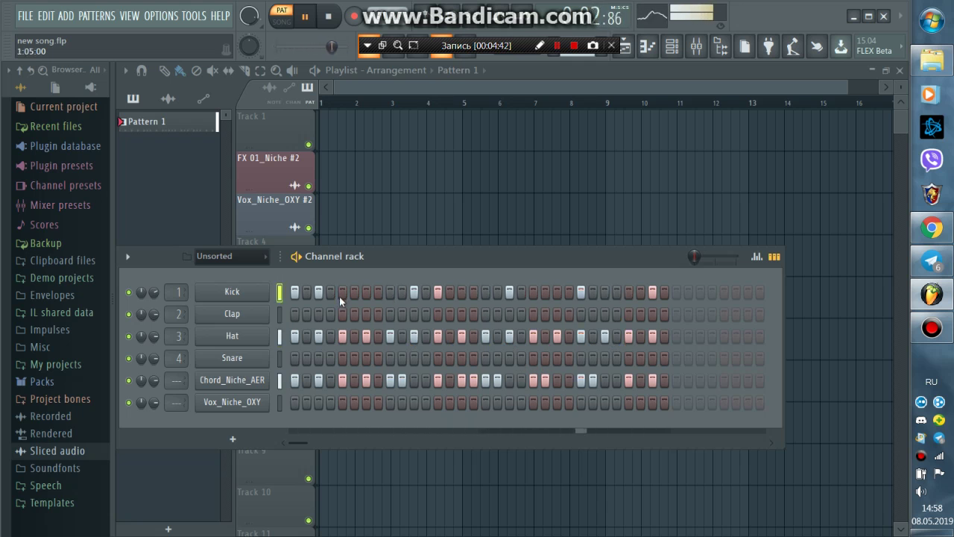
left_click(319, 293)
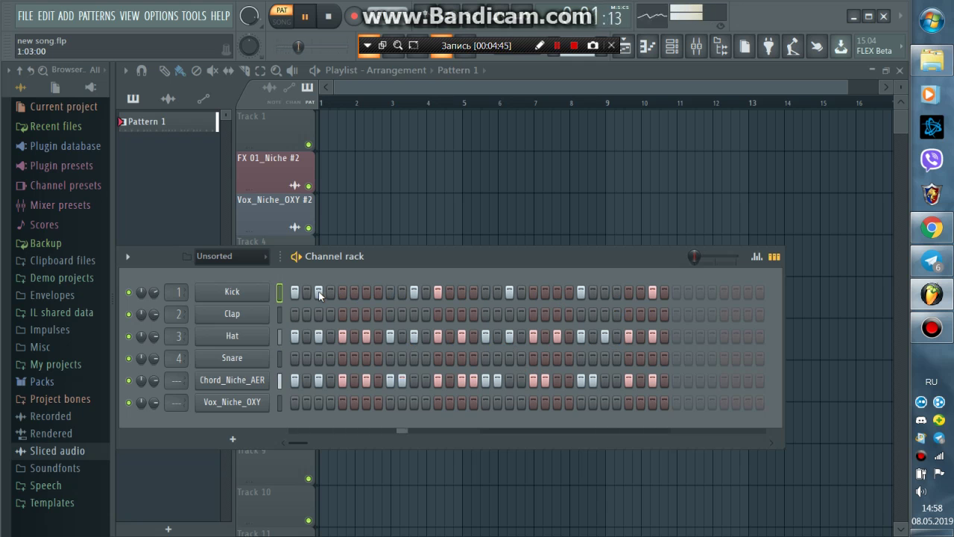
left_click(559, 293)
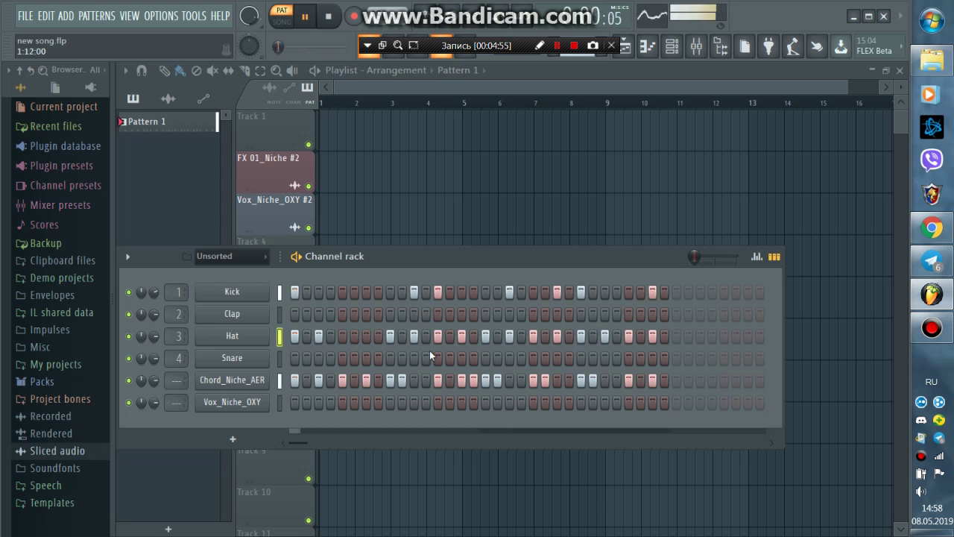
Remove the Hat hits on steps 3, 5, 7, 9, 15, 17, 21, 27 and 29.
left_click(460, 337)
left_click(483, 337)
left_click(533, 337)
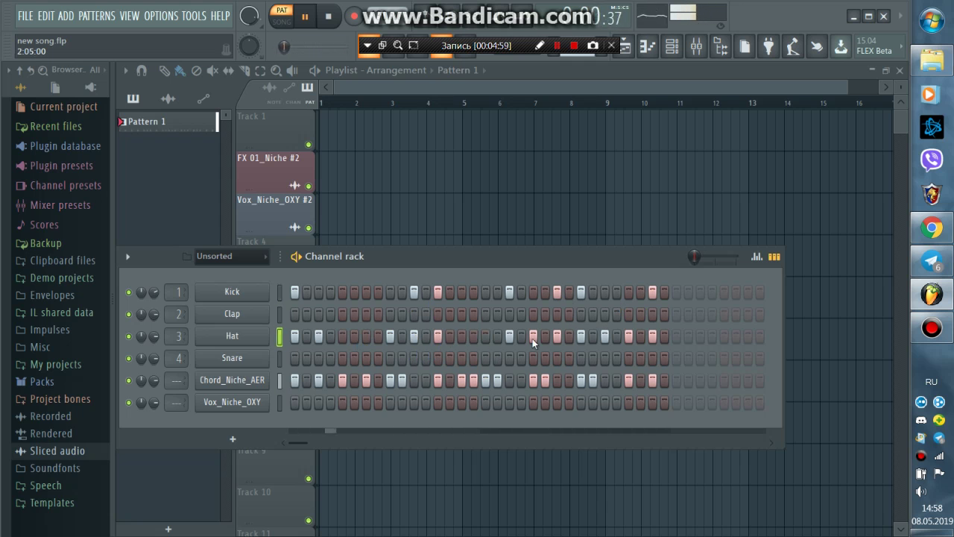
left_click(605, 336)
left_click(625, 339)
left_click(321, 335)
left_click(390, 337)
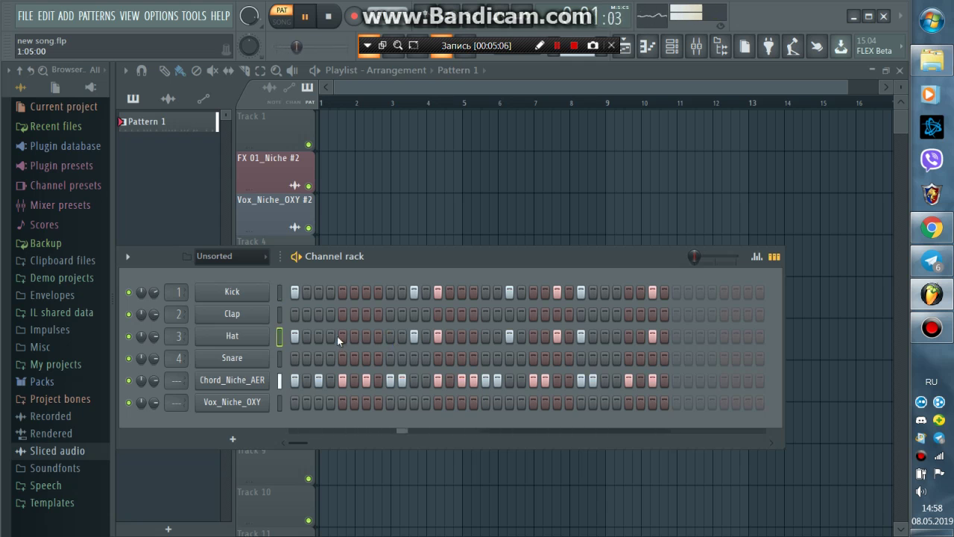
Try extra Kick hits on steps 4, 6 and 16.
left_click(330, 291)
left_click(354, 292)
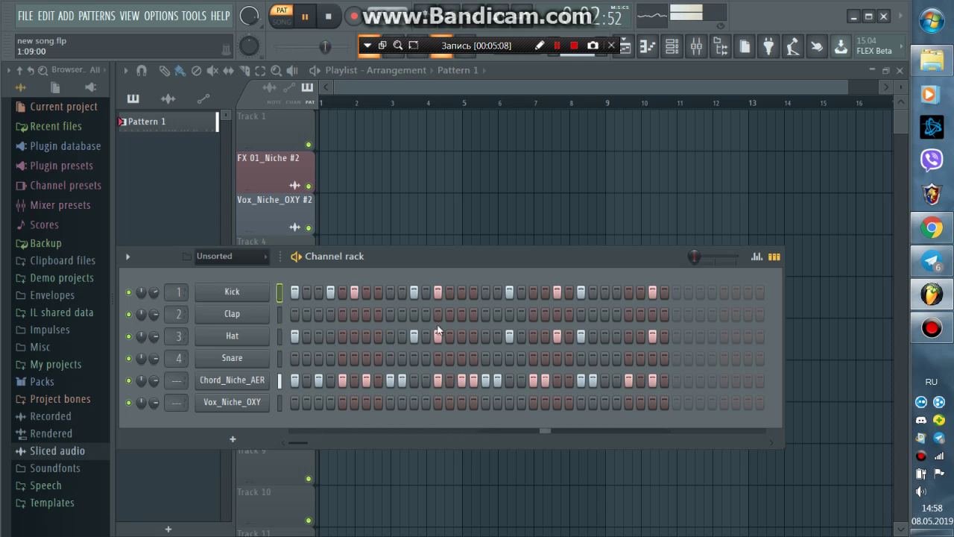
left_click(473, 292)
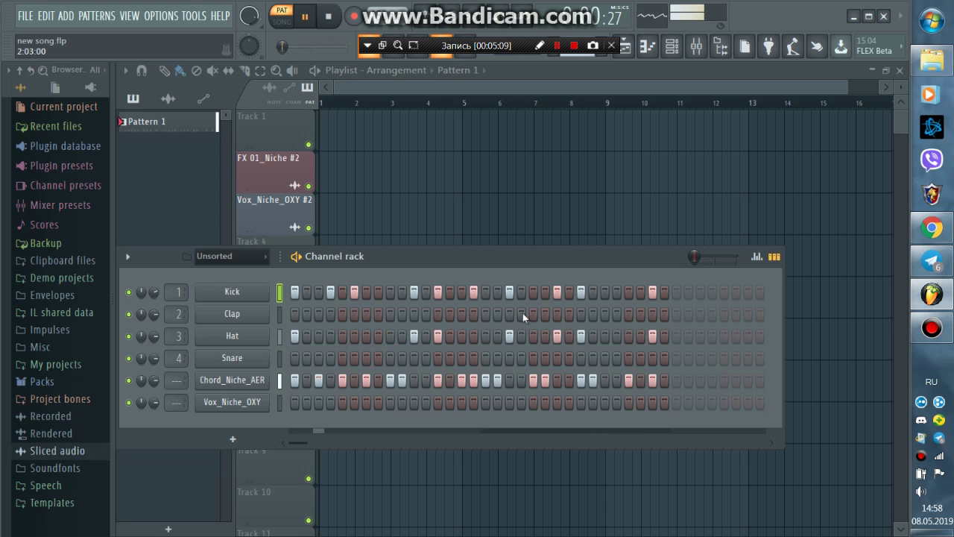
Replace the Kick hits on steps 4 and 6 with hits on steps 3, 5 and 7, and swap step 16's Kick for a Hat.
left_click(331, 296)
left_click(344, 294)
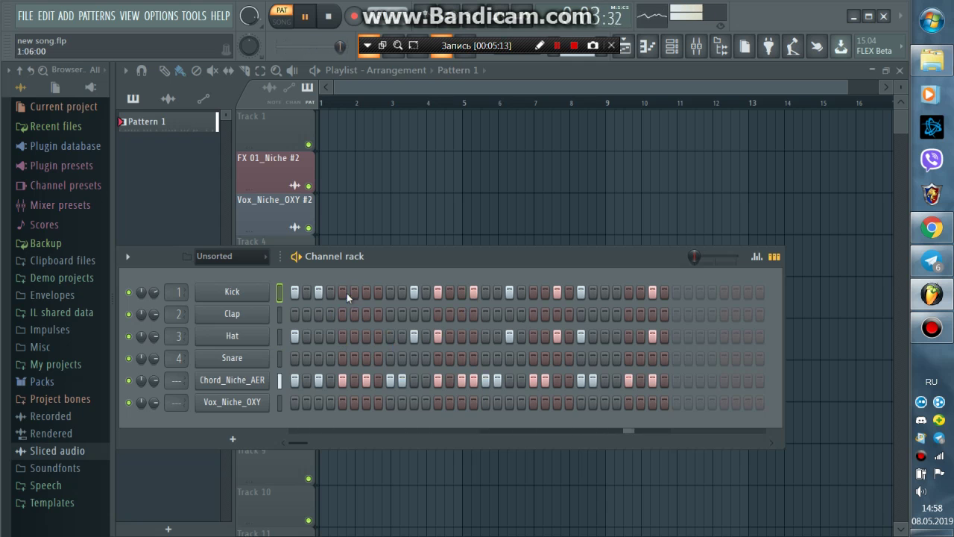
left_click(351, 297)
left_click(366, 294)
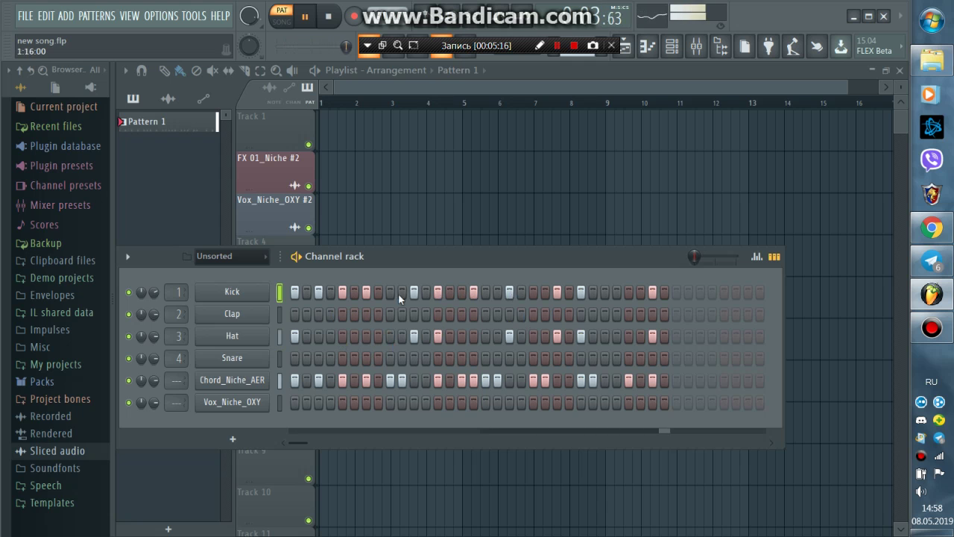
left_click(471, 336)
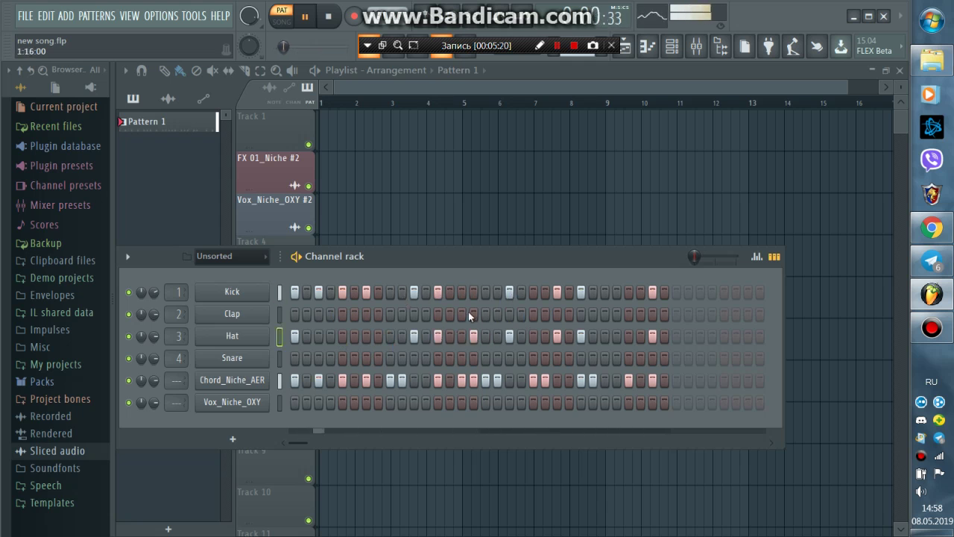
Replace the Hat hit on step 16 with Kick hits on steps 15 and 17.
left_click(469, 293)
left_click(473, 294)
left_click(471, 334)
left_click(461, 291)
left_click(485, 336)
left_click(485, 293)
left_click(485, 337)
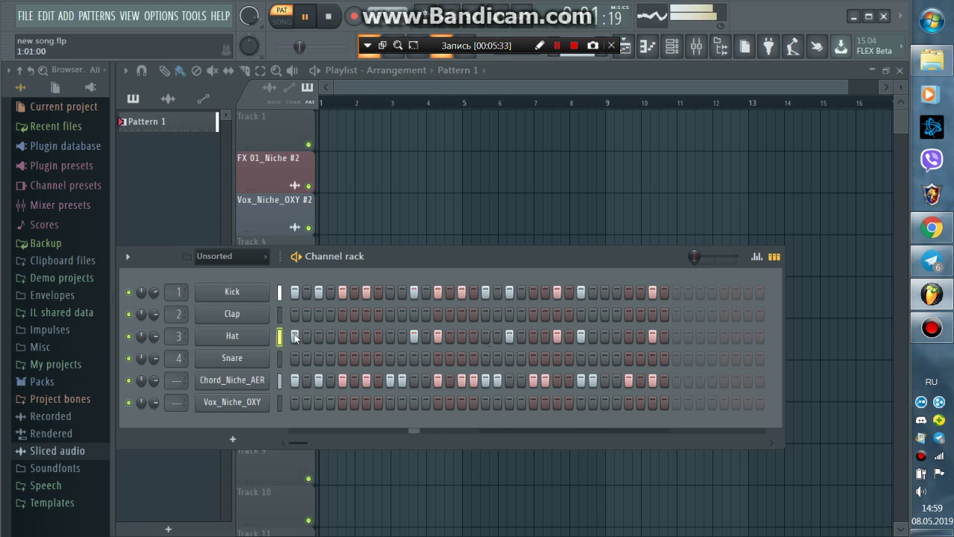
Clear all Kick and Hat hits, and remove the Chord_Niche_AER hits from step 31 back to step 3.
mouse_move(295, 291)
left_mouse_down()
mouse_move(682, 298)
mouse_move(662, 338)
mouse_move(287, 333)
mouse_move(314, 364)
left_mouse_up()
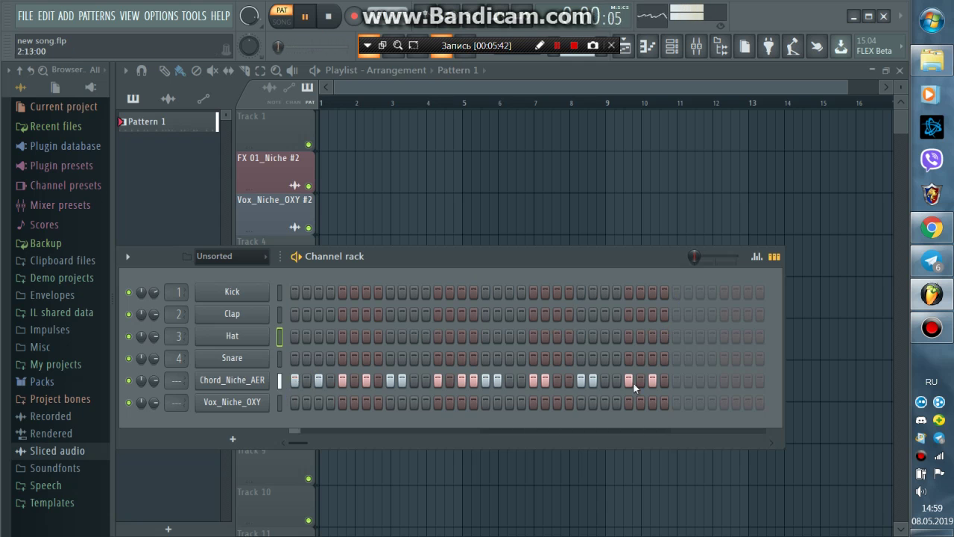
left_click(659, 379)
left_click_drag(634, 378, 442, 378)
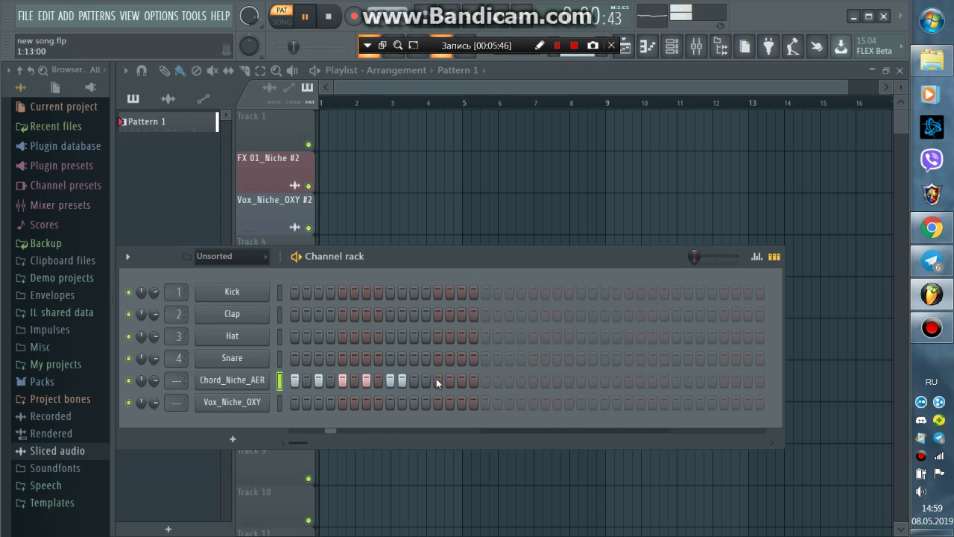
left_click(402, 382)
left_click(393, 383)
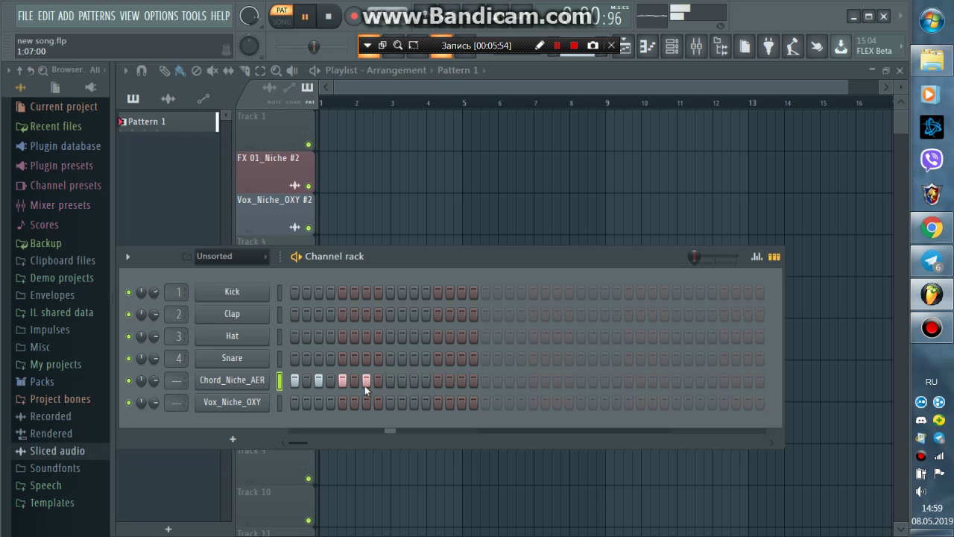
left_click(365, 385)
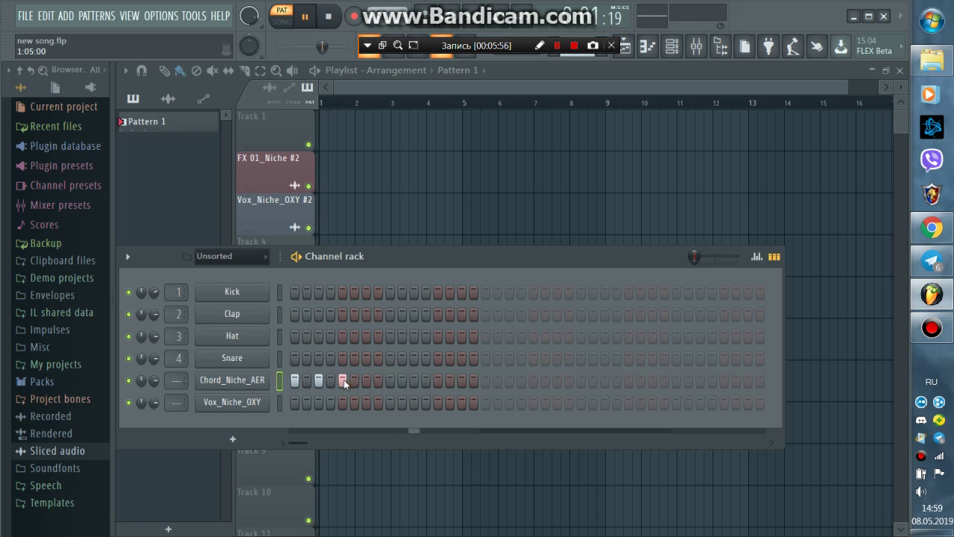
left_click(344, 380)
left_click(321, 383)
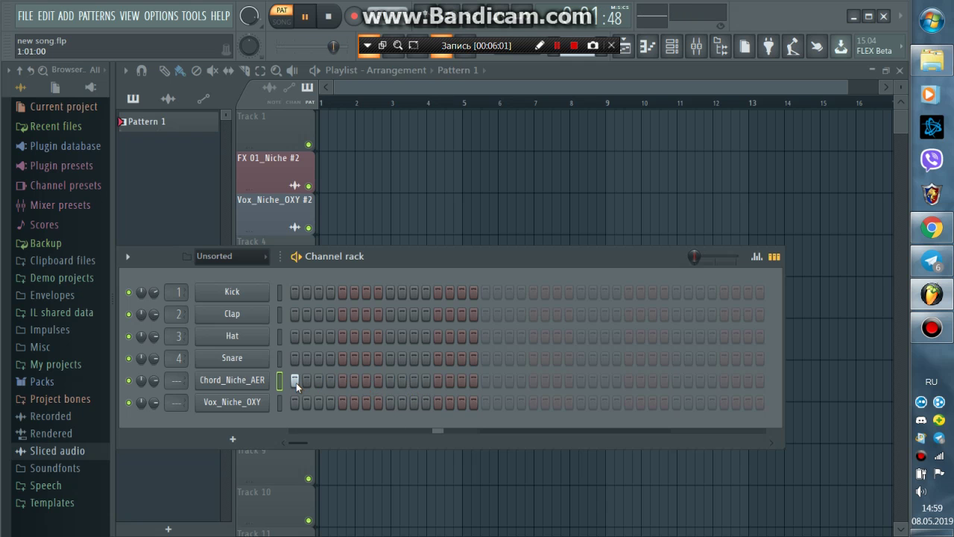